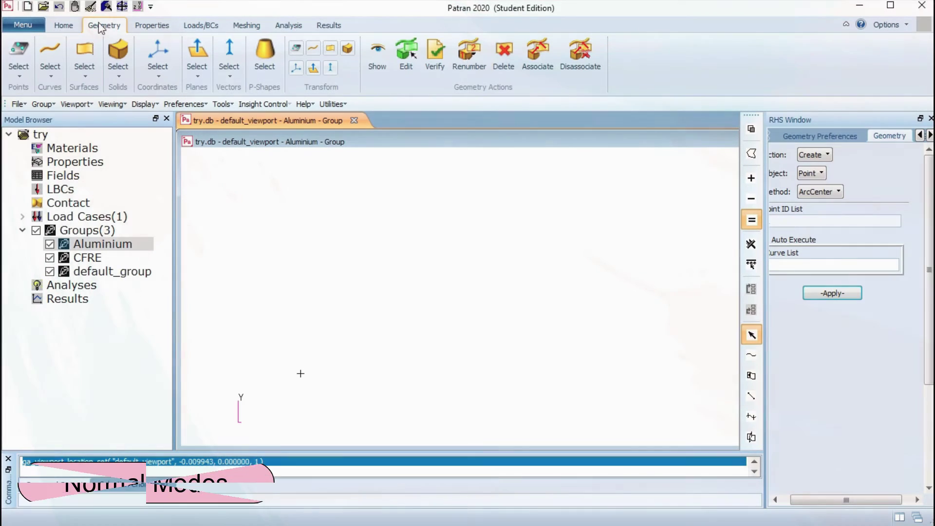
# Create a surface by the XYZ method with vector <300 130 0> and origin [0 0 0] in the Aluminium group.
pyautogui.moveTo(834, 500); pyautogui.dragTo(826, 500)
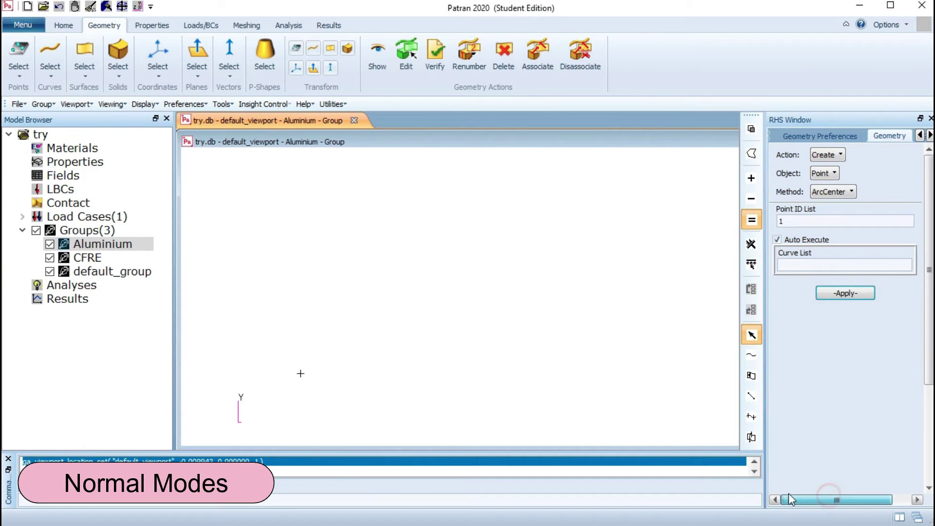
pyautogui.click(824, 174)
pyautogui.click(848, 222)
pyautogui.click(832, 192)
pyautogui.click(844, 374)
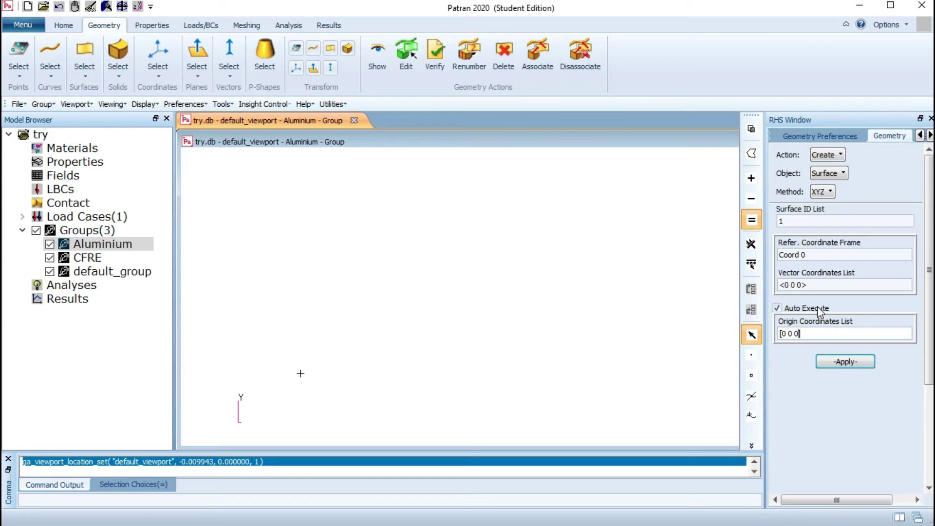
pyautogui.click(788, 287)
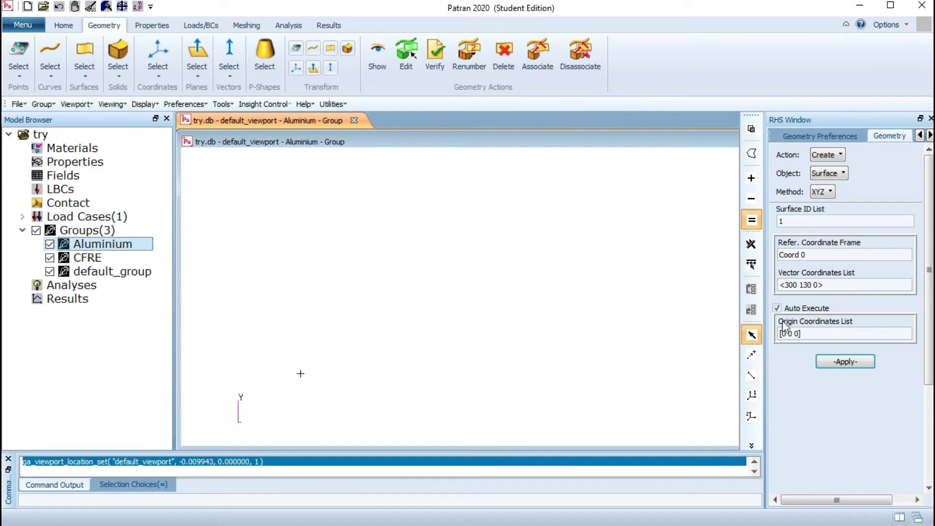
pyautogui.click(825, 366)
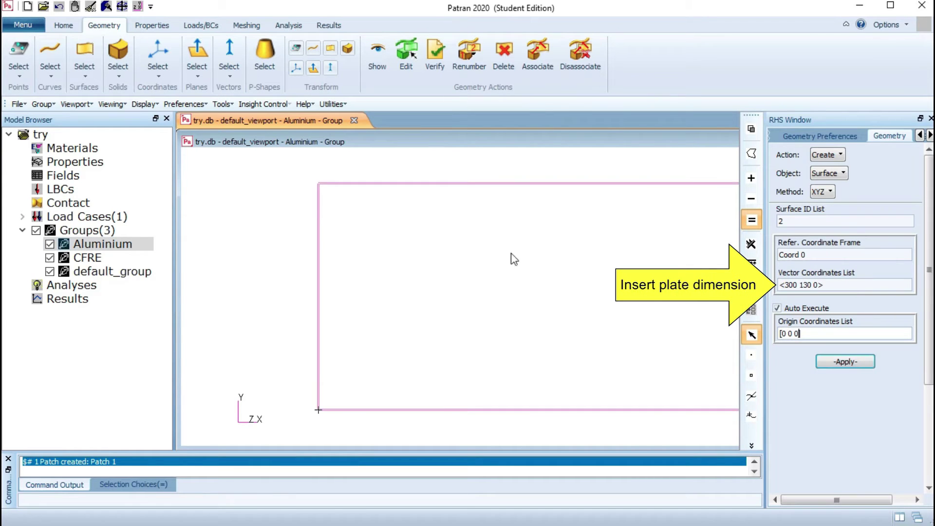
# Create a second <300 130 0> surface in the CFRE group with its origin at [260 0 -2].
pyautogui.scroll(-1, 265, 243)
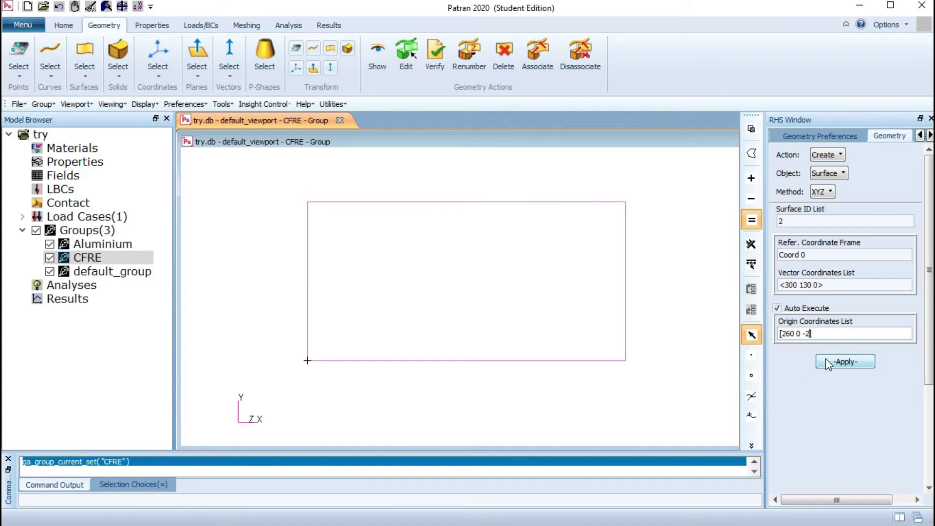
pyautogui.click(831, 363)
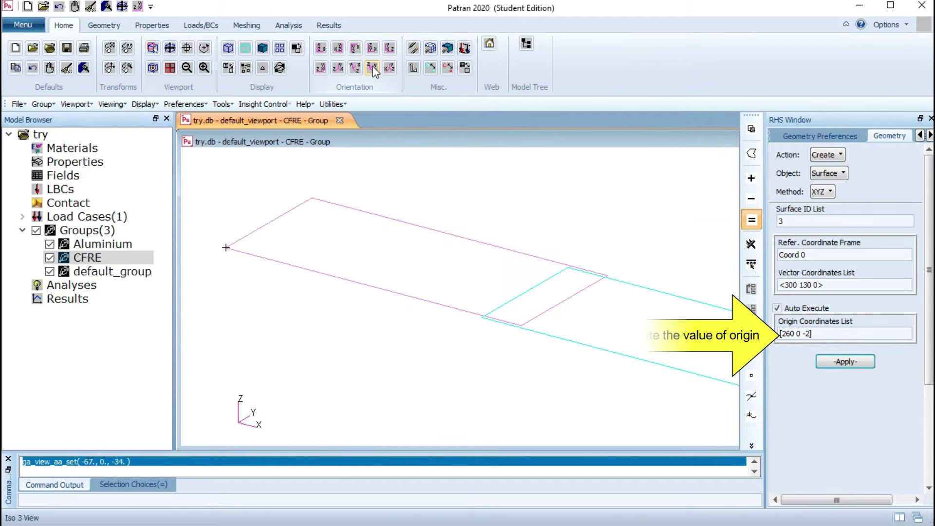
# Start an isotropic material named Aluminium with manual input and open its input properties.
pyautogui.click(148, 27)
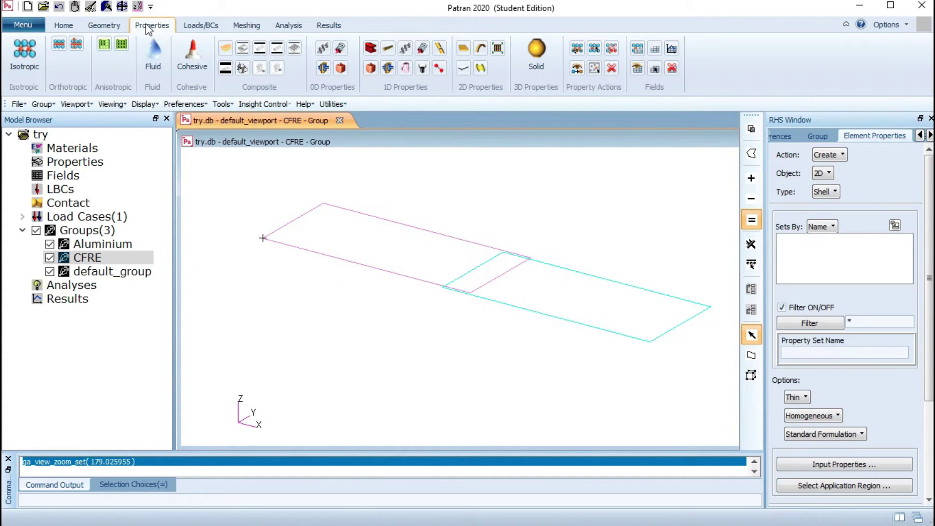
pyautogui.click(25, 59)
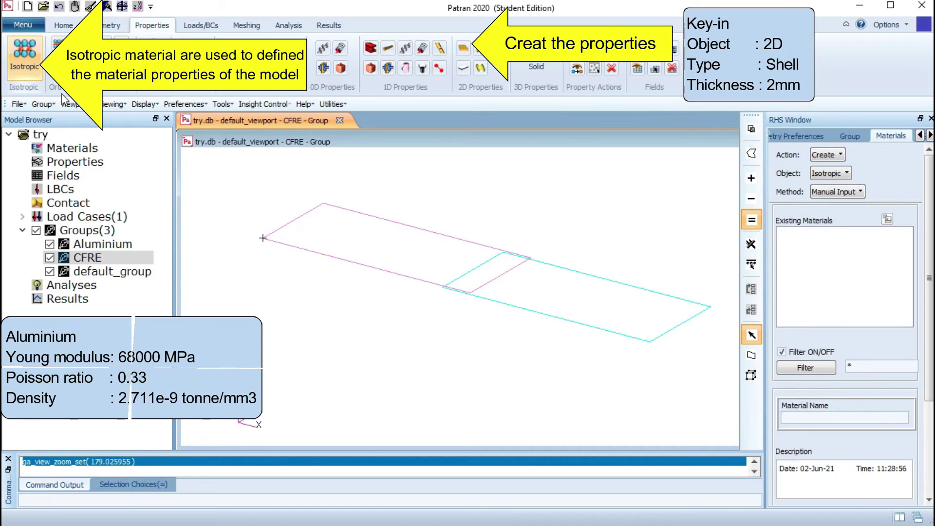
pyautogui.write('Aluminium')
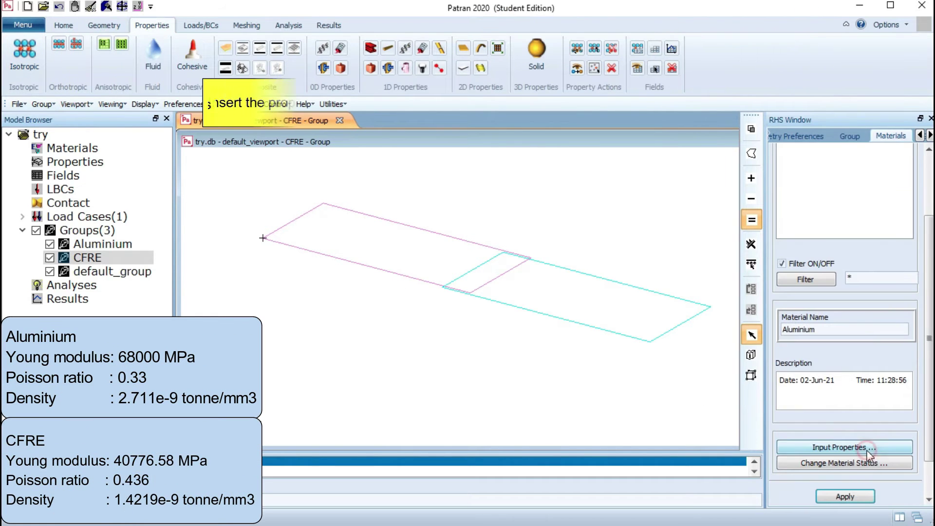
pyautogui.click(847, 447)
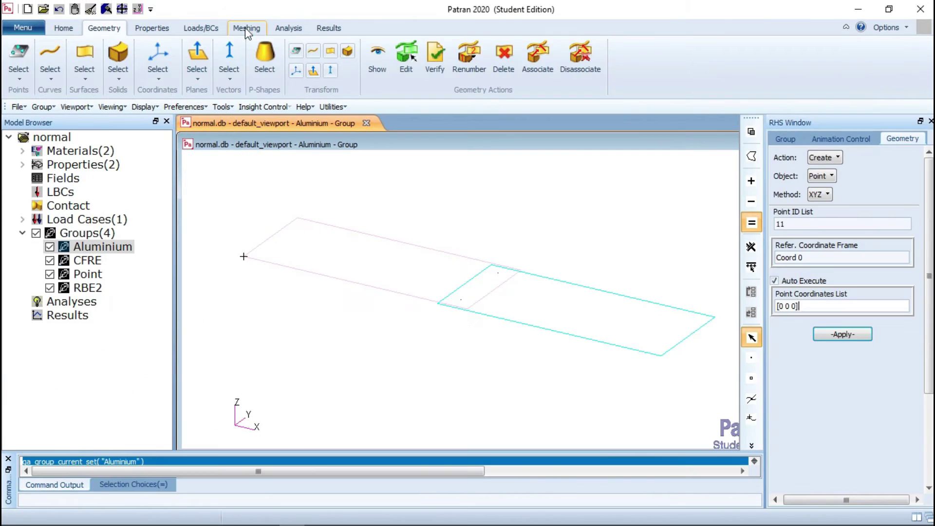
# Mesh Surface 1 in the Aluminium group with Quad4 IsoMesh elements, using a global edge length of 10.
pyautogui.click(246, 28)
pyautogui.scroll(5, 909, 217)
pyautogui.click(831, 176)
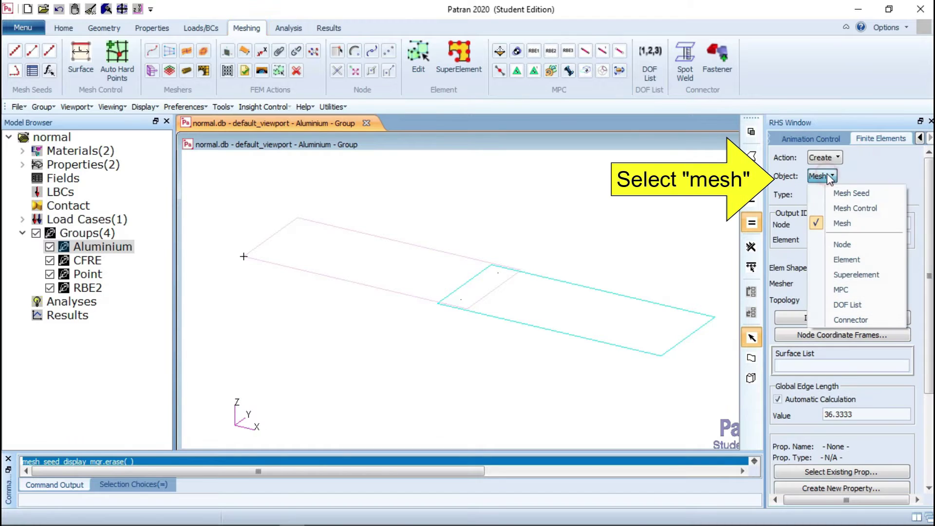
pyautogui.click(851, 224)
pyautogui.click(397, 259)
pyautogui.click(822, 402)
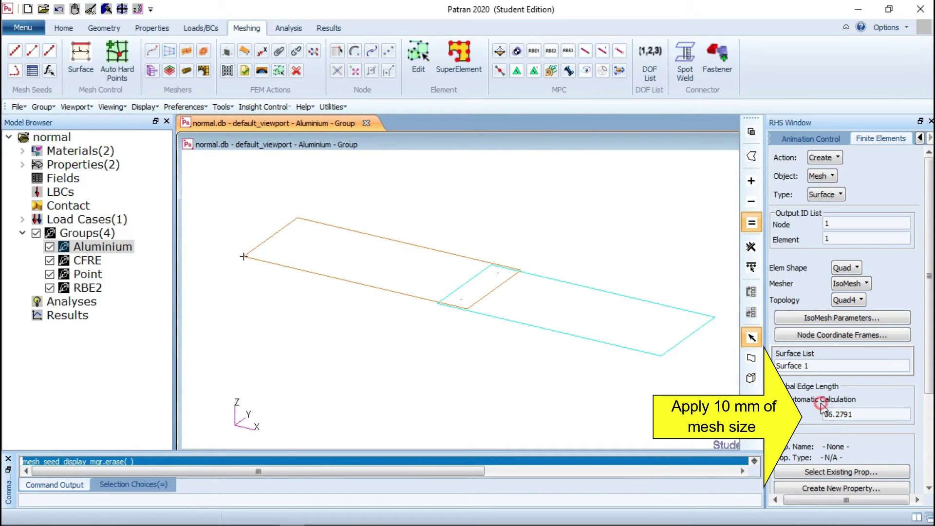
pyautogui.doubleClick(858, 418)
pyautogui.write('10')
pyautogui.scroll(-3, 858, 448)
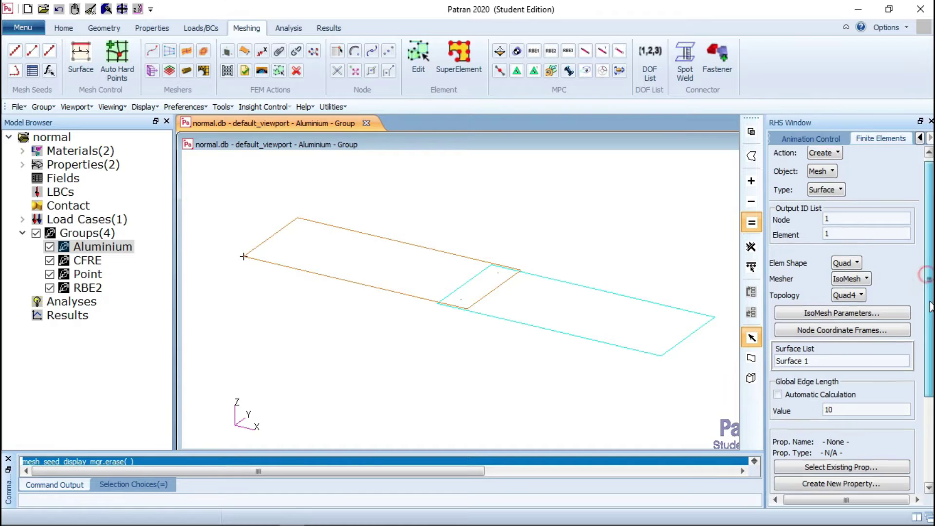
pyautogui.click(858, 447)
# Mesh Surface 2 in the CFRE group with Quad4 IsoMesh elements at a global edge length of 10.
pyautogui.click(592, 323)
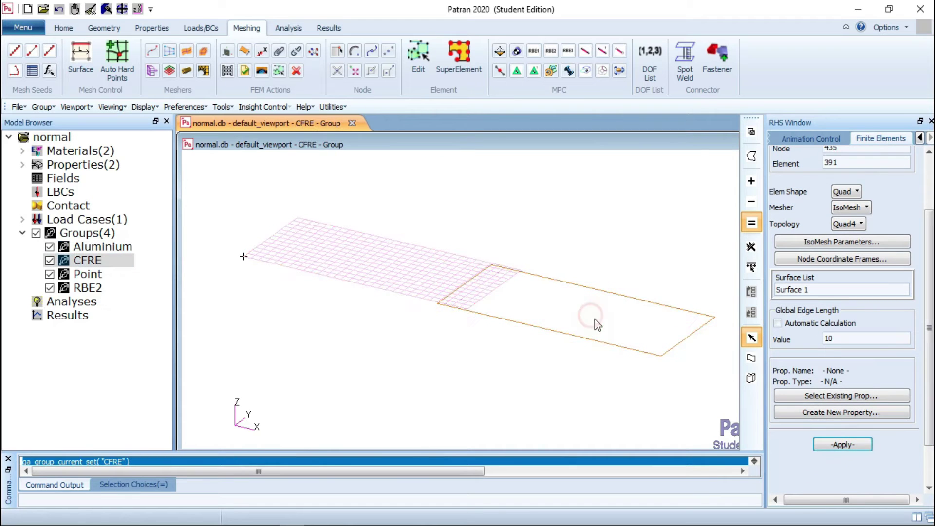
pyautogui.click(840, 448)
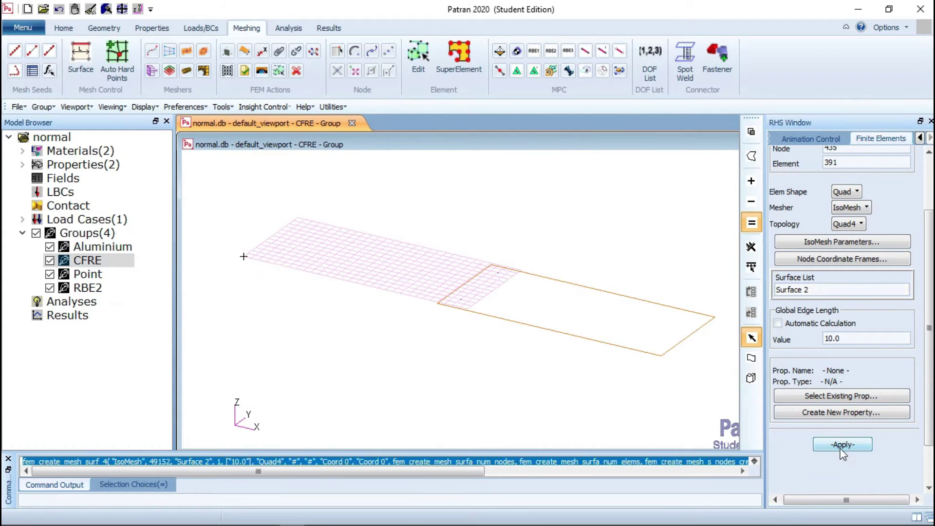
# Create an RBE2 MPC at the near overlap point, with node 91 dependent in all six DOFs and the point's node independent.
pyautogui.click(551, 51)
pyautogui.click(841, 238)
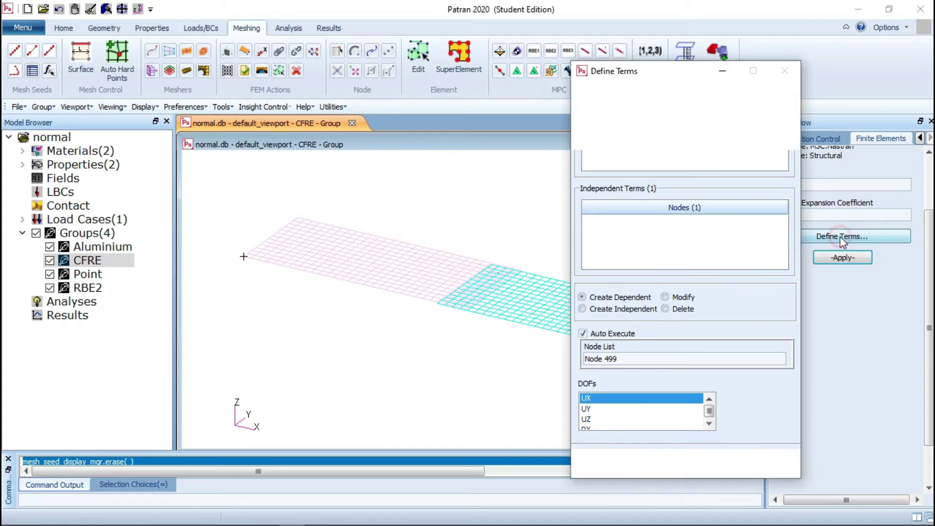
pyautogui.moveTo(659, 401); pyautogui.dragTo(671, 431)
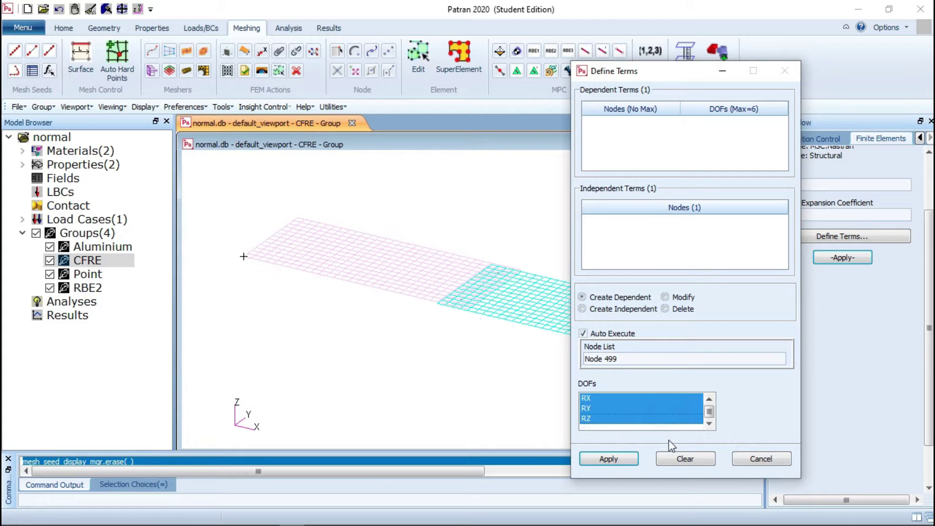
pyautogui.scroll(5, 439, 287)
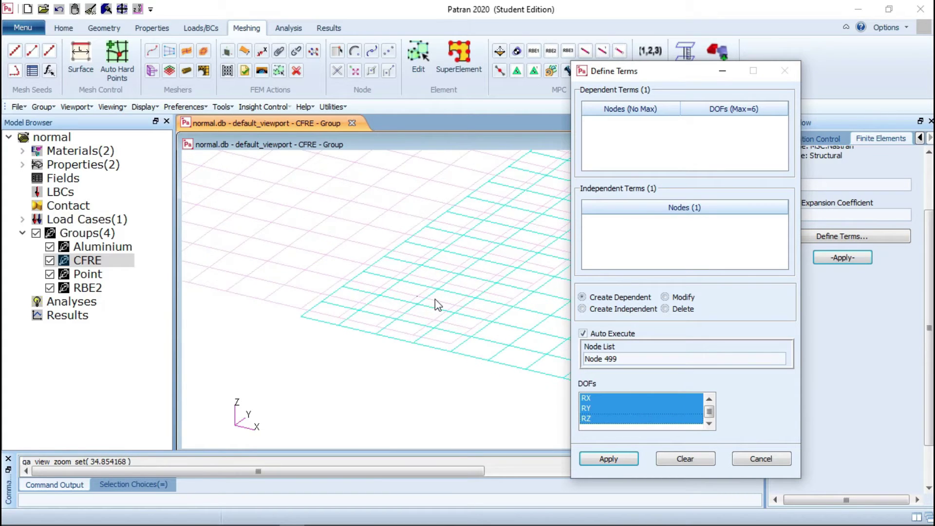
pyautogui.click(408, 298)
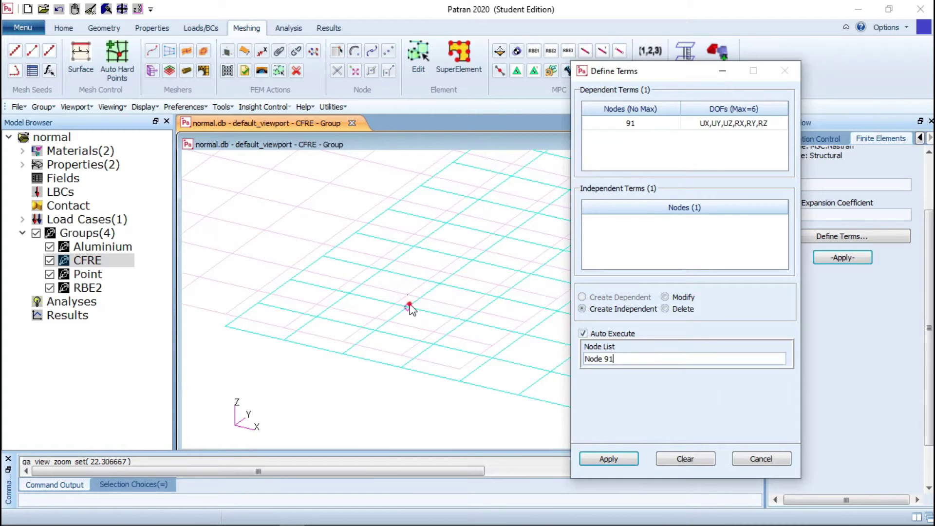
pyautogui.click(408, 298)
pyautogui.click(844, 257)
# Create a second RBE2 MPC at the other overlap point, with node 370 dependent in all six DOFs and node 778 independent.
pyautogui.scroll(-2, 418, 255)
pyautogui.click(417, 266)
pyautogui.click(417, 267)
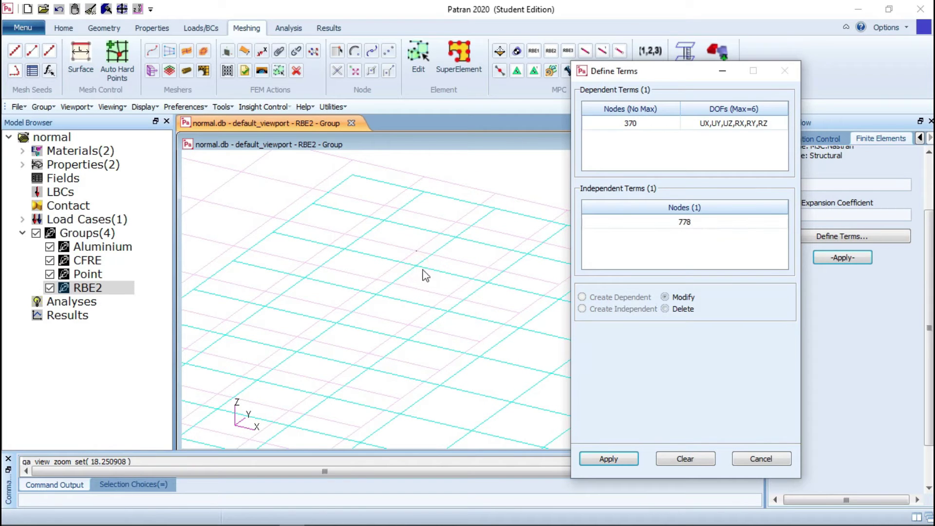
pyautogui.click(831, 257)
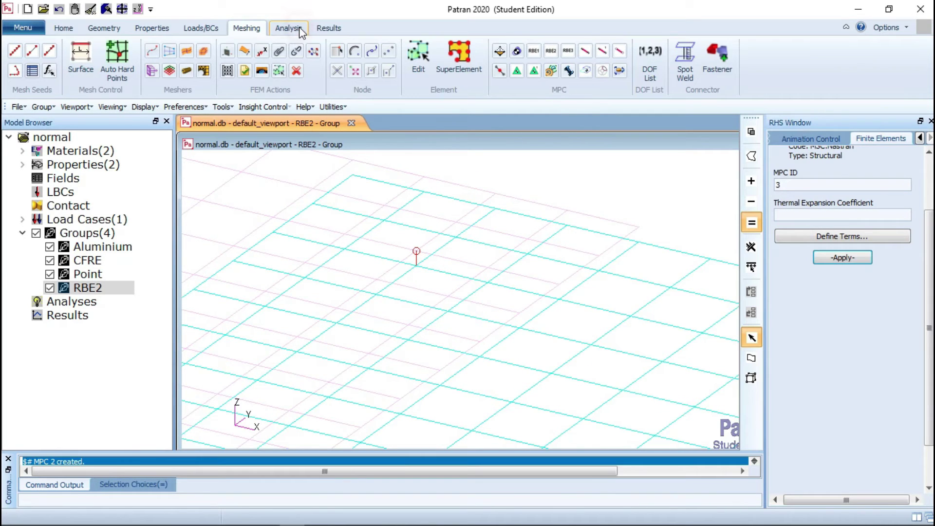
# Set the entire-model analysis to the NORMAL MODES solution type and configure its results output format.
pyautogui.click(289, 28)
pyautogui.click(24, 63)
pyautogui.scroll(-3, 845, 317)
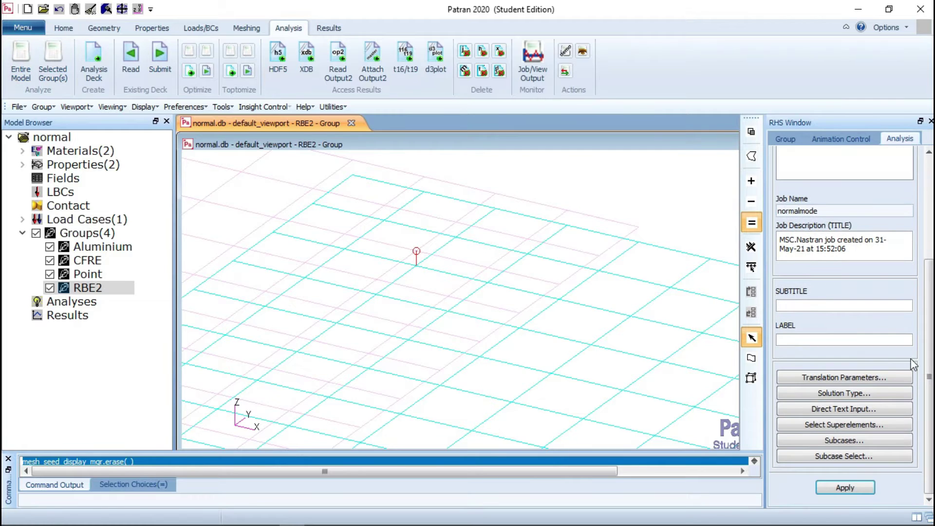
pyautogui.click(876, 393)
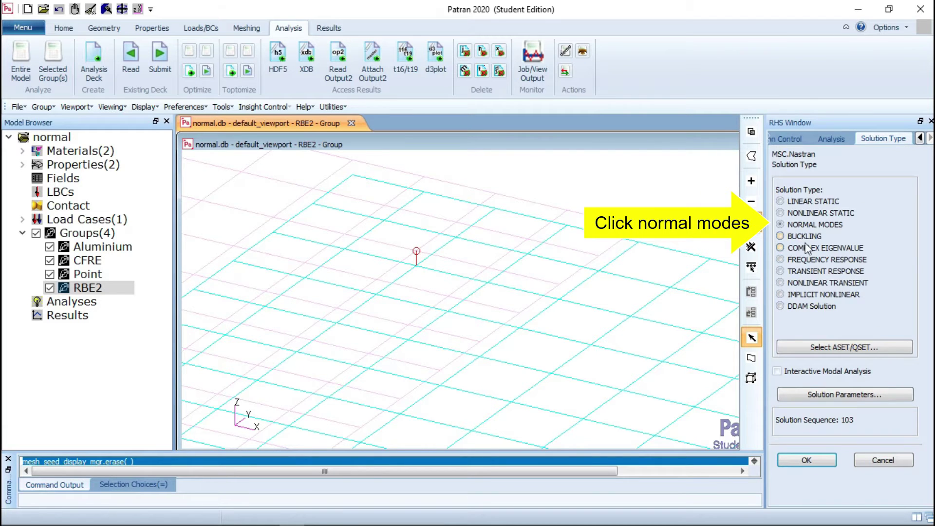
pyautogui.click(853, 395)
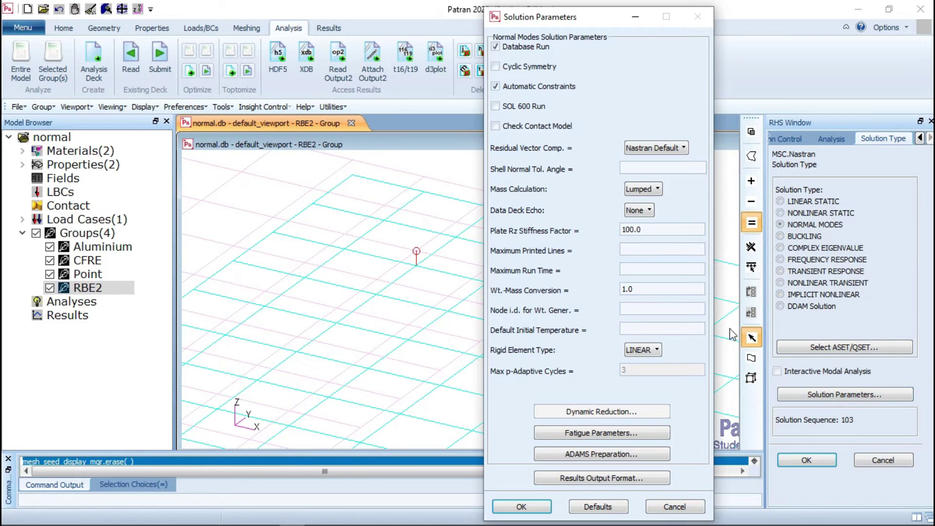
pyautogui.click(644, 477)
pyautogui.click(363, 80)
pyautogui.click(349, 174)
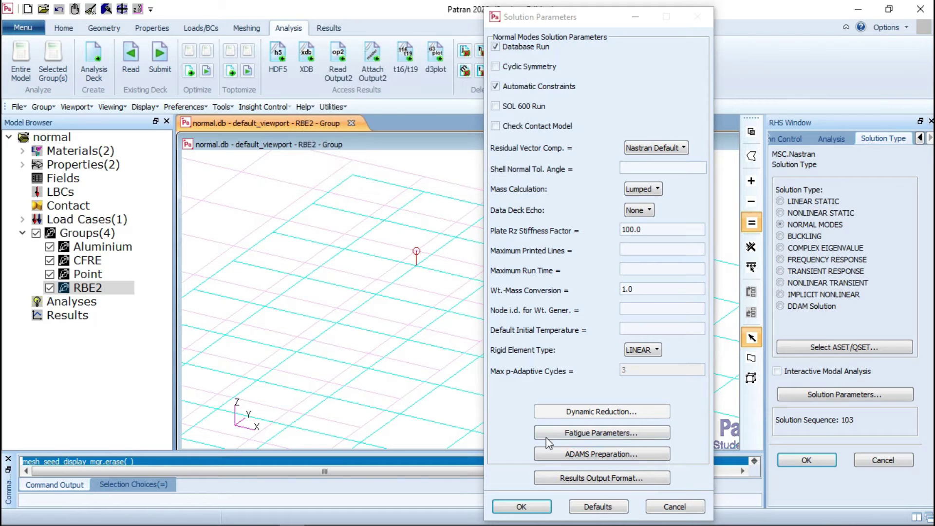
pyautogui.click(522, 506)
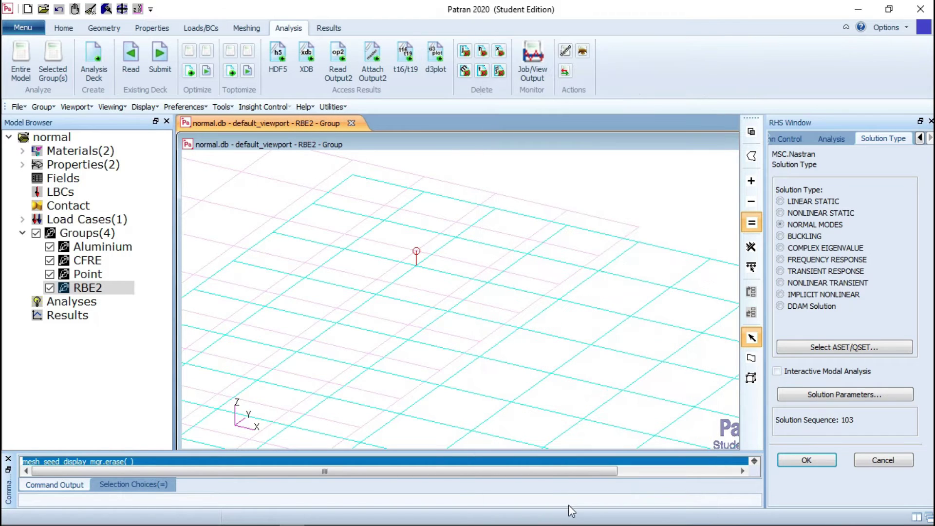
pyautogui.click(794, 466)
# Set the Default subcase's frequency range to 0–1000 with 16 desired roots, and run the NormalMode analysis.
pyautogui.click(799, 442)
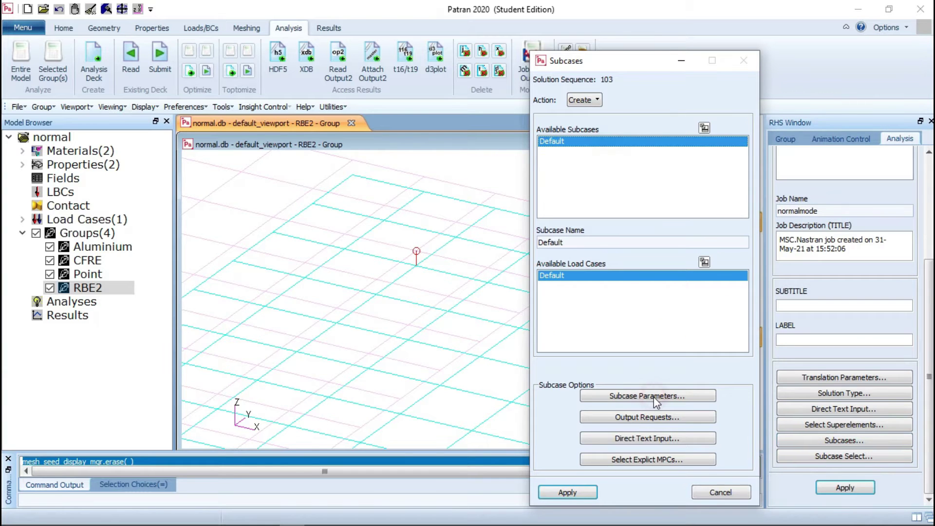
pyautogui.click(654, 397)
pyautogui.click(419, 136)
pyautogui.write('0')
pyautogui.click(445, 155)
pyautogui.write('1000')
pyautogui.click(472, 206)
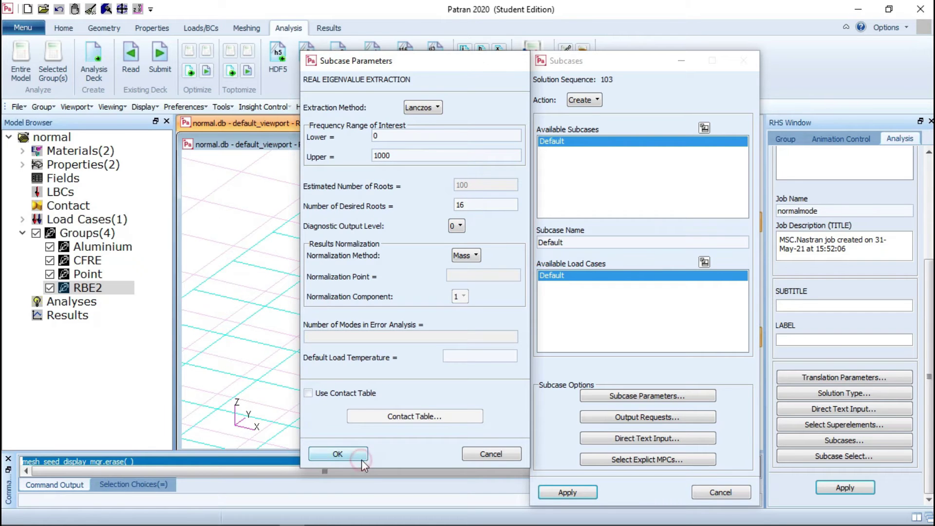
pyautogui.click(361, 457)
pyautogui.click(565, 494)
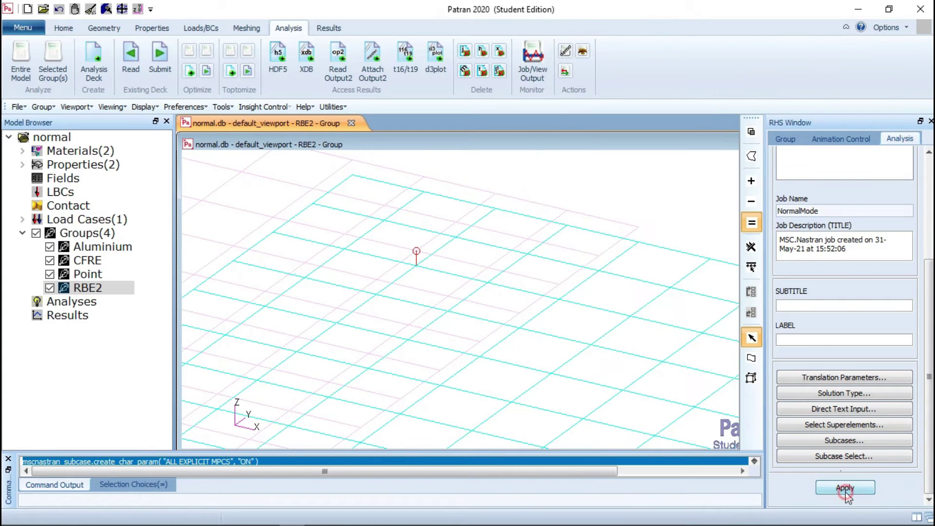
pyautogui.click(844, 489)
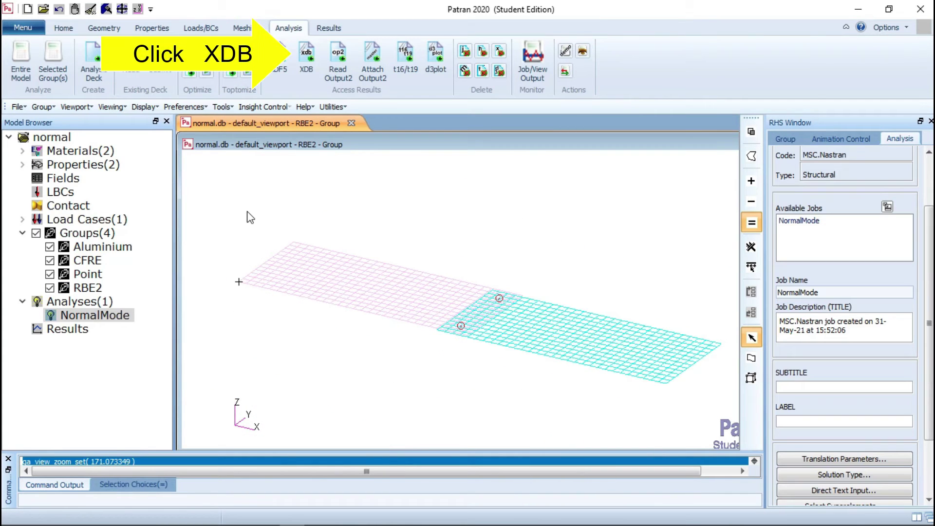
# Attach the XDB results file normalmode.xdb to the NormalMode job.
pyautogui.click(307, 57)
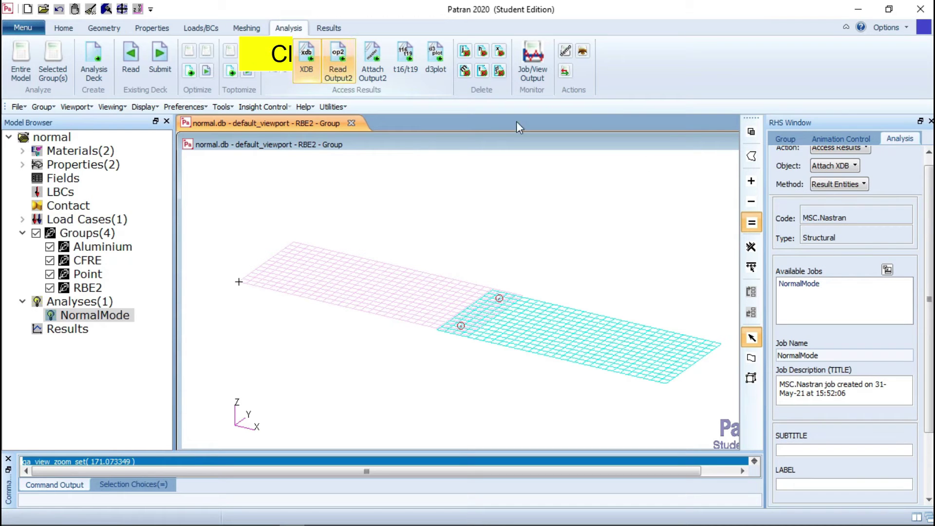
pyautogui.scroll(-5, 902, 303)
pyautogui.click(833, 442)
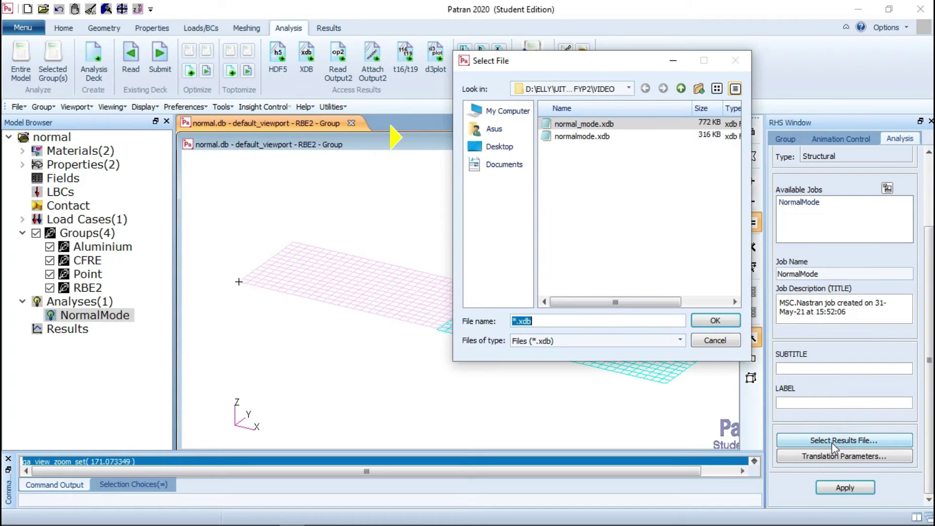
pyautogui.click(573, 137)
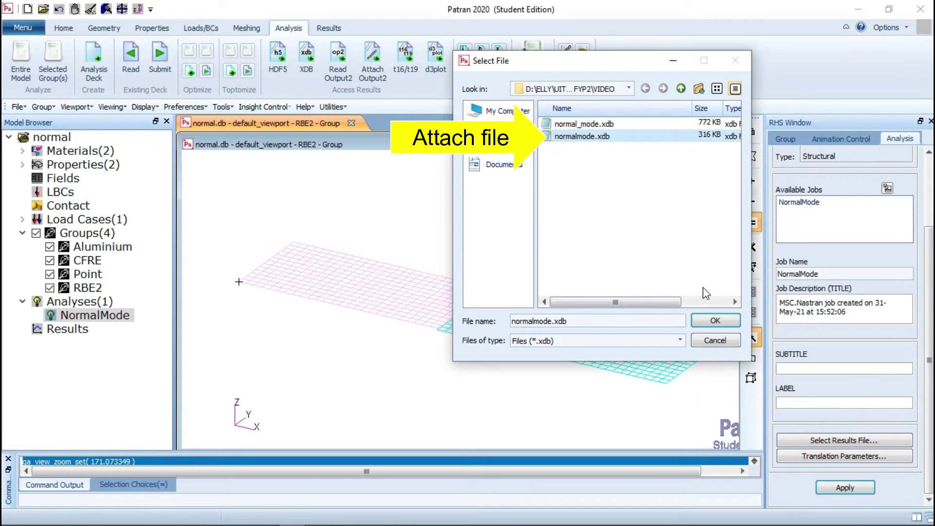
pyautogui.click(707, 322)
pyautogui.click(844, 488)
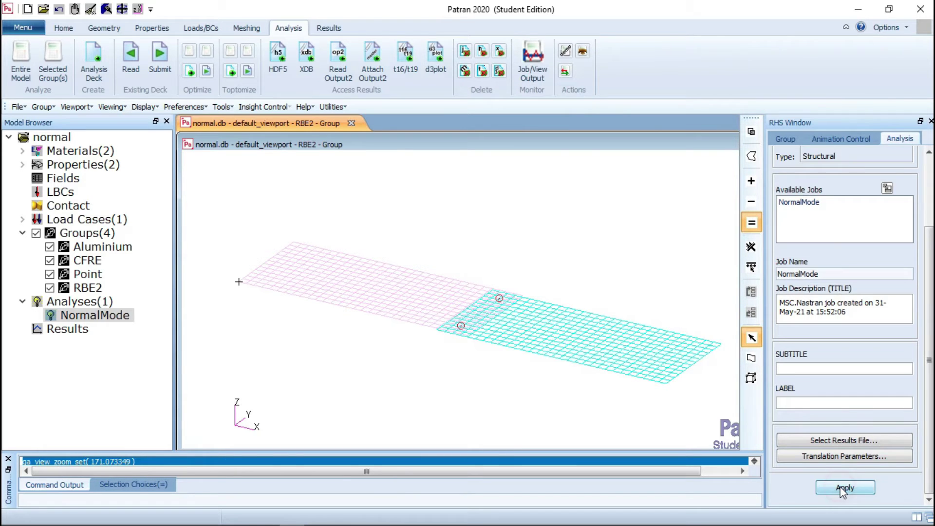
# Set up a fringe/deformation Quick Plot and step through the normal-mode result cases, ending with Mode 16 selected.
pyautogui.click(329, 28)
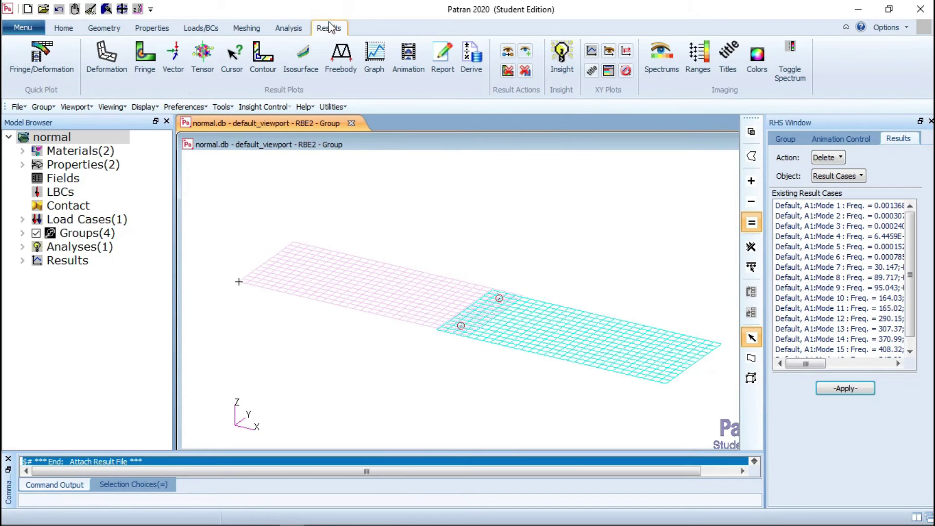
pyautogui.click(39, 59)
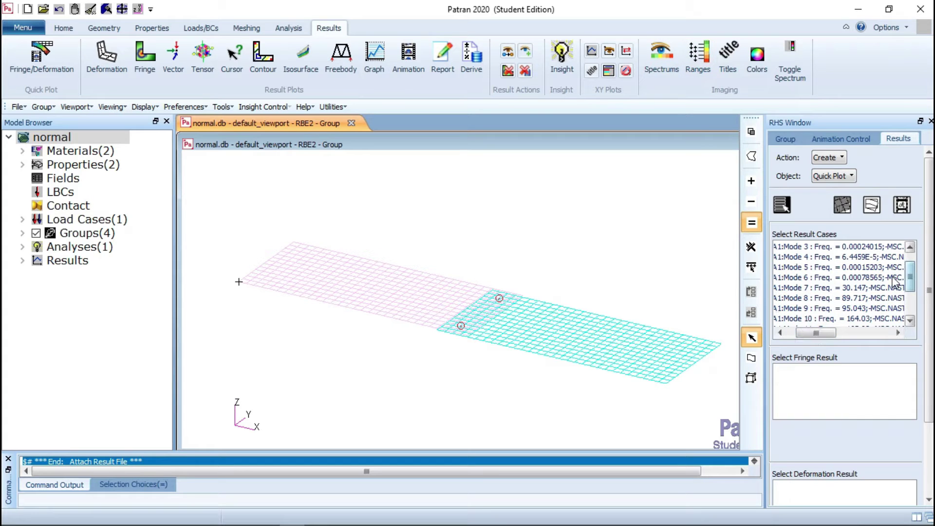
pyautogui.click(814, 298)
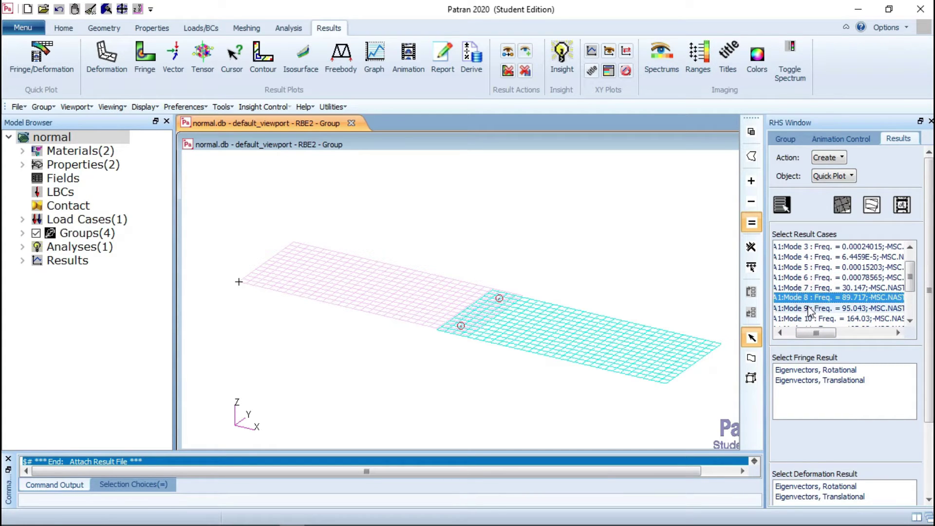
pyautogui.scroll(-2, 814, 293)
pyautogui.click(819, 258)
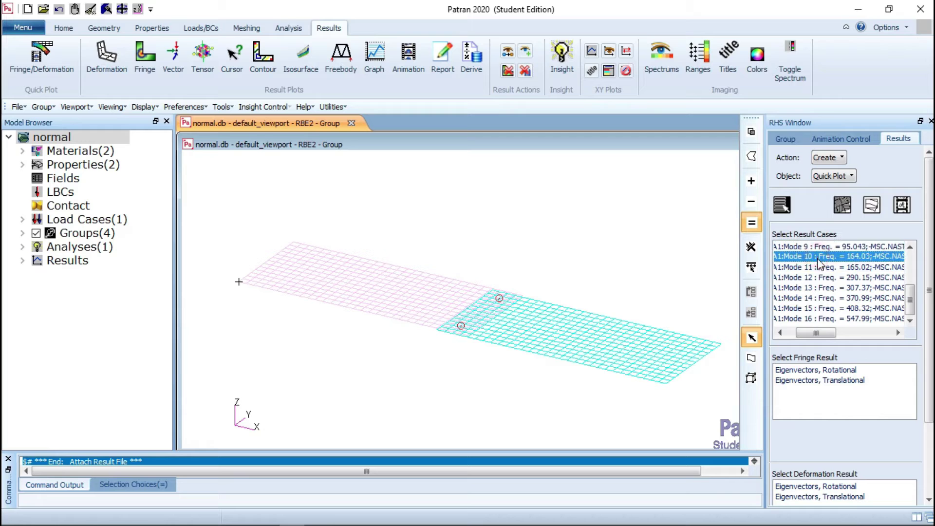
pyautogui.click(818, 268)
pyautogui.click(819, 277)
pyautogui.click(820, 288)
pyautogui.click(819, 298)
pyautogui.click(820, 308)
pyautogui.click(821, 318)
# Plot Mode 16 using Eigenvectors, Translational for both the fringe and the deformation result.
pyautogui.click(871, 381)
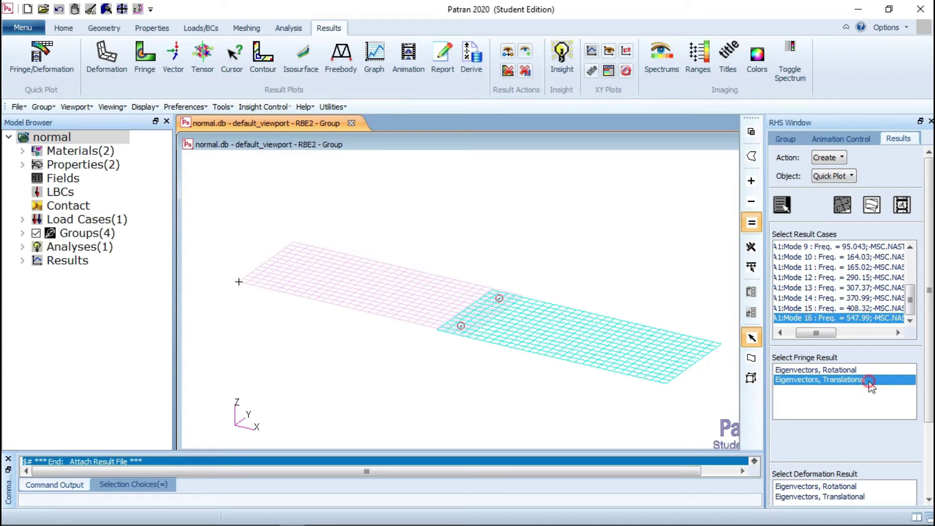
pyautogui.scroll(-2, 882, 439)
pyautogui.click(886, 441)
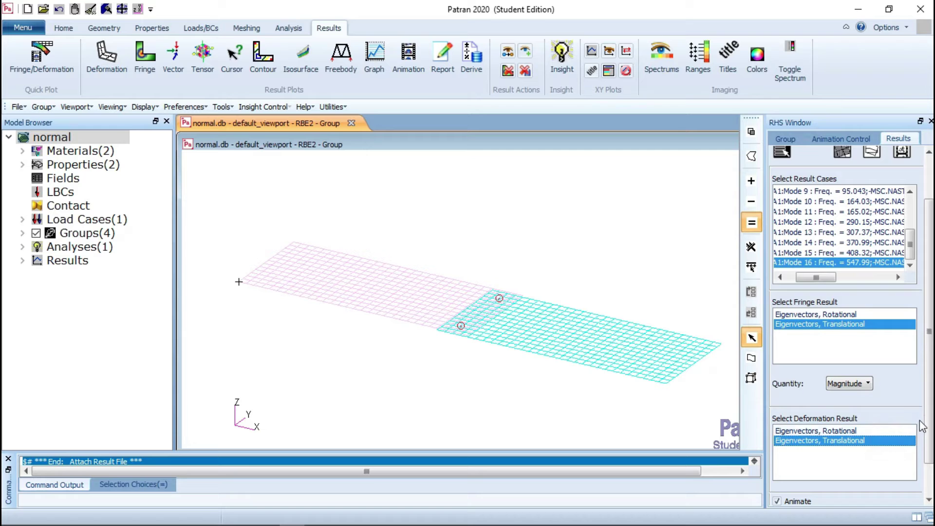
pyautogui.scroll(-2, 887, 480)
pyautogui.click(865, 494)
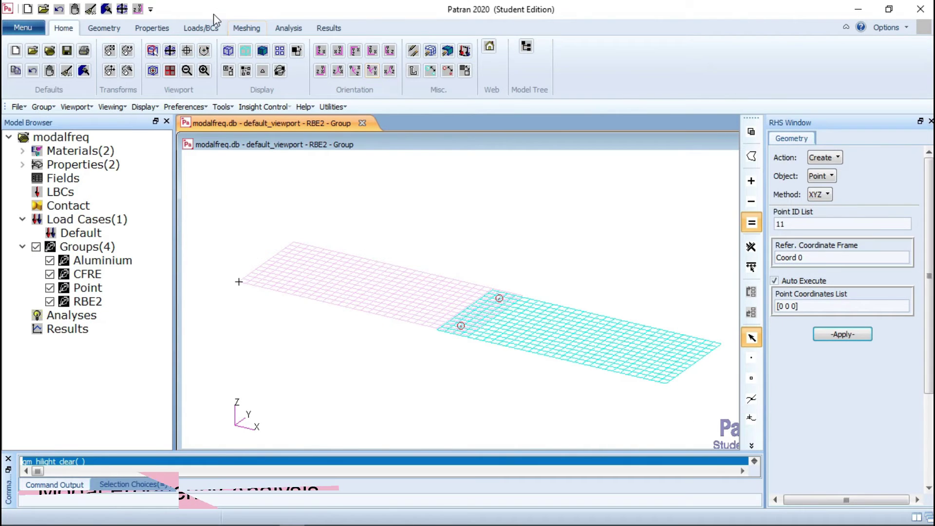
# Start a nodal force load set named force in the modalfreq database, with the force vector set to <0 0 -1>.
pyautogui.click(204, 28)
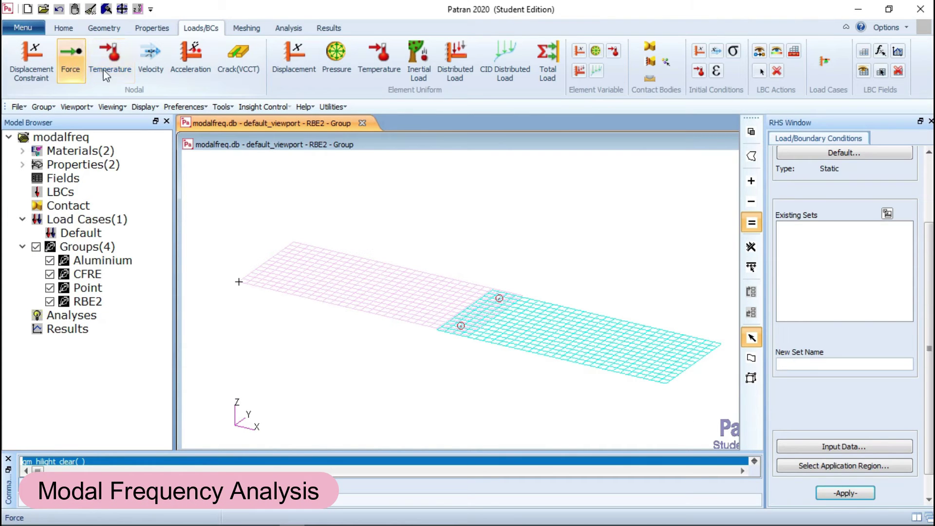
pyautogui.moveTo(925, 334)
pyautogui.mouseDown()
pyautogui.moveTo(921, 252)
pyautogui.moveTo(928, 348)
pyautogui.mouseUp()
pyautogui.click(904, 358)
pyautogui.write('force')
pyautogui.click(794, 439)
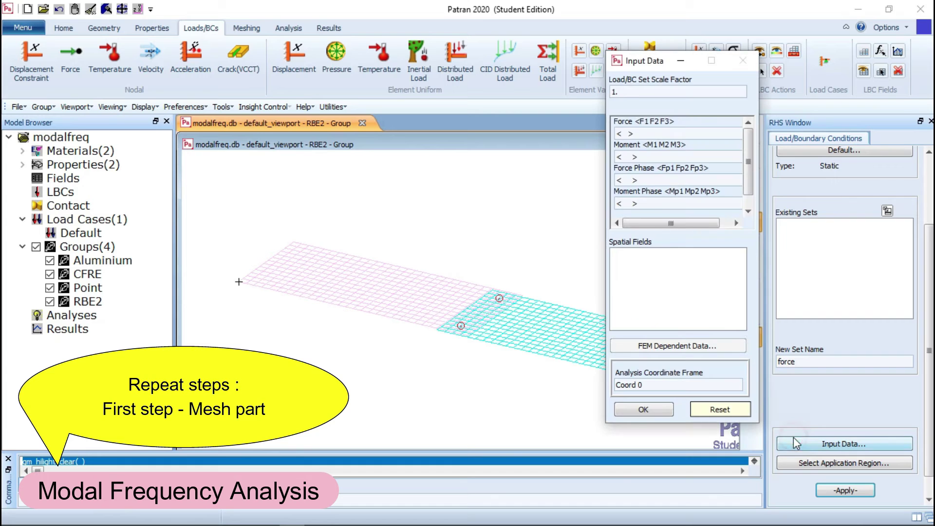
pyautogui.click(622, 133)
pyautogui.write('0 0')
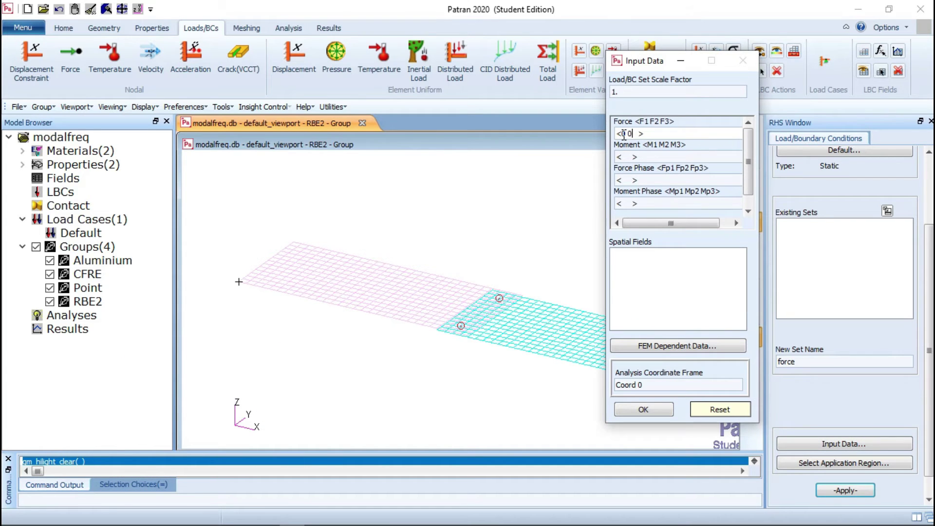
pyautogui.write(' -1')
pyautogui.click(644, 410)
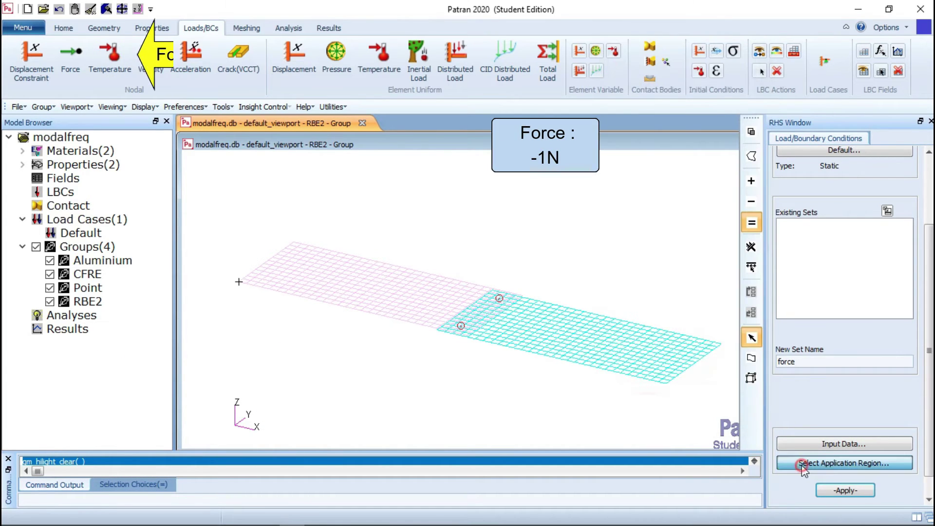
# Assign the force to Node 1 as an FEM application region and create the load set.
pyautogui.click(847, 463)
pyautogui.click(809, 159)
pyautogui.click(823, 189)
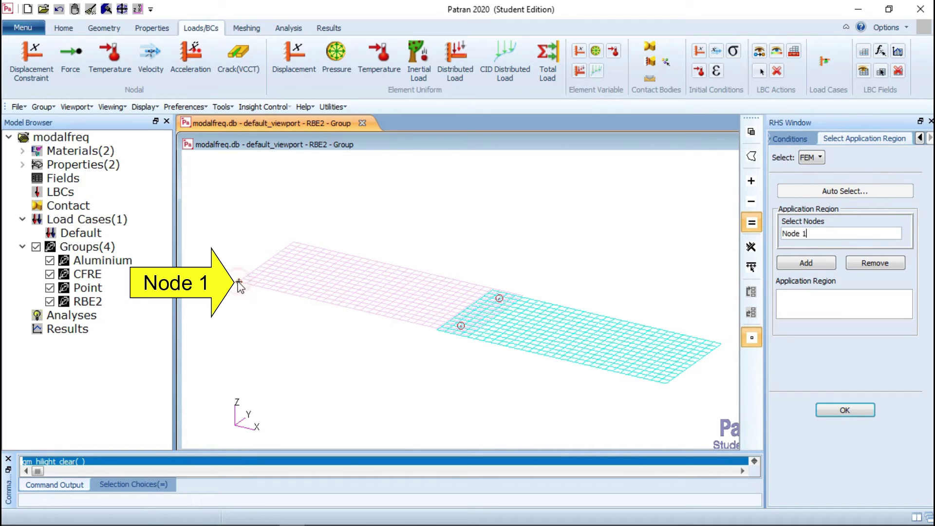
pyautogui.click(807, 263)
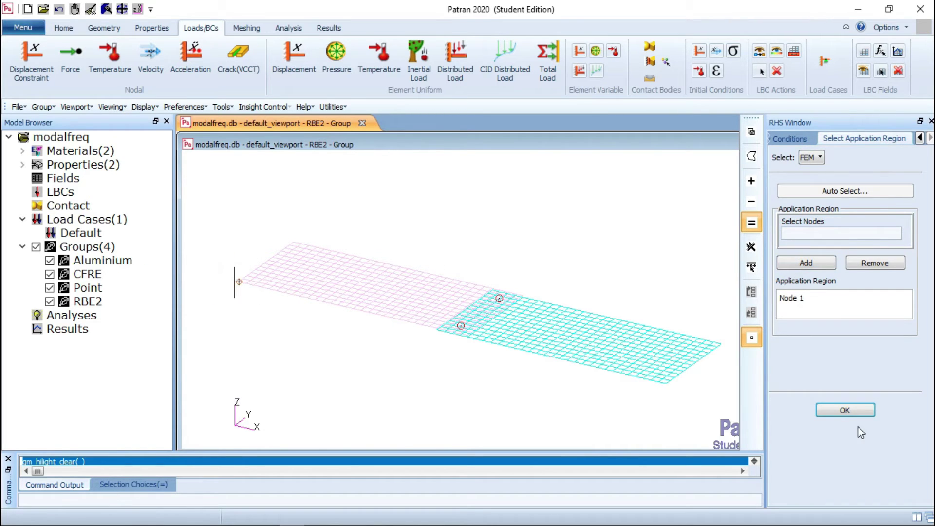
pyautogui.click(845, 410)
pyautogui.click(846, 490)
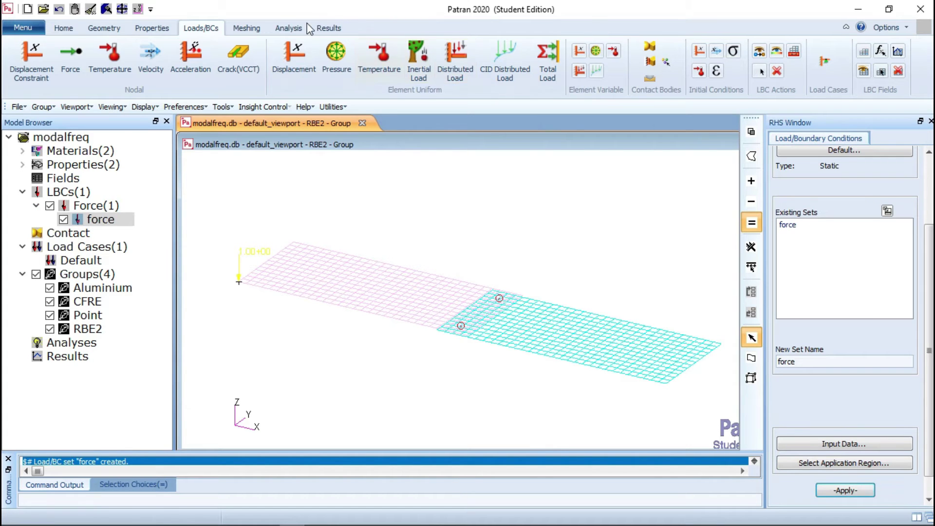
# Set the entire-model analysis to the FREQUENCY RESPONSE solution type.
pyautogui.click(288, 27)
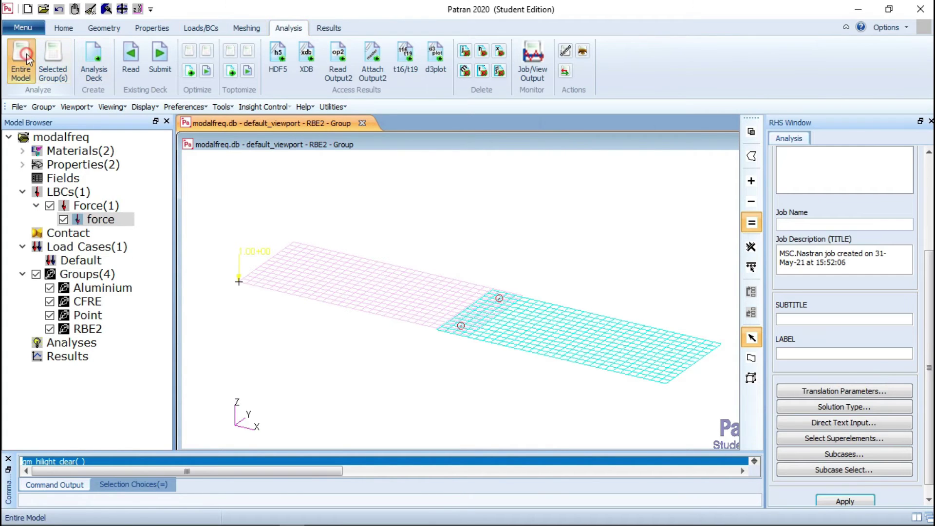
pyautogui.click(844, 407)
pyautogui.click(820, 260)
# Set the eigenvalue extraction in the solution parameters to a frequency range of 0–1000 with 16 desired roots.
pyautogui.click(858, 403)
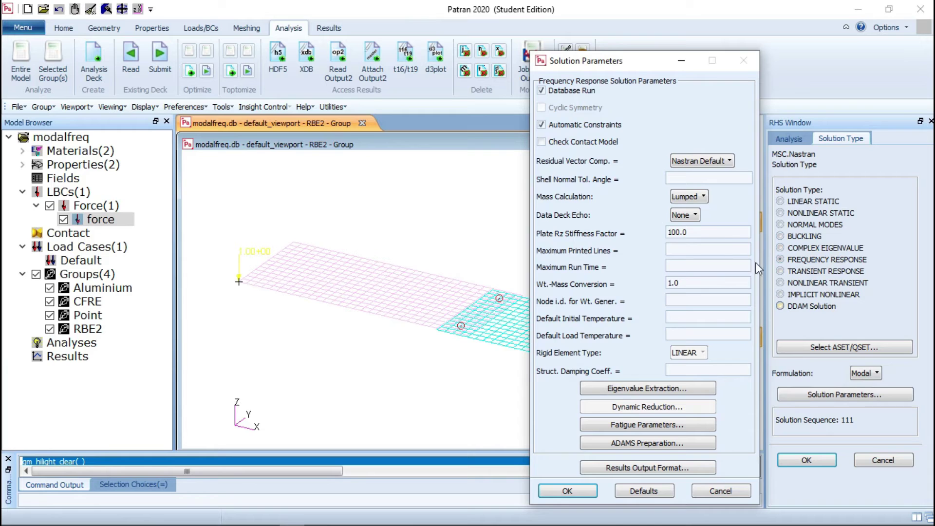
pyautogui.click(679, 390)
pyautogui.click(637, 141)
pyautogui.write('0')
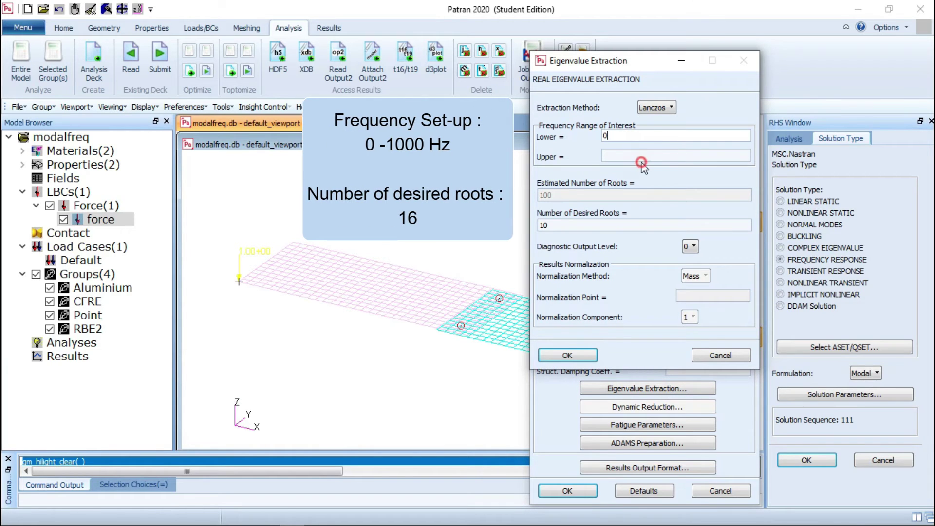
pyautogui.click(657, 154)
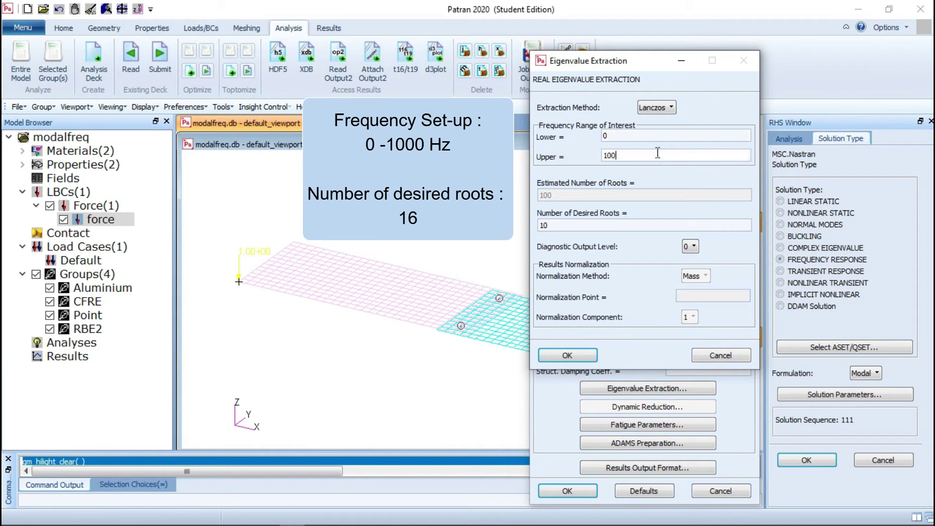
pyautogui.click(615, 226)
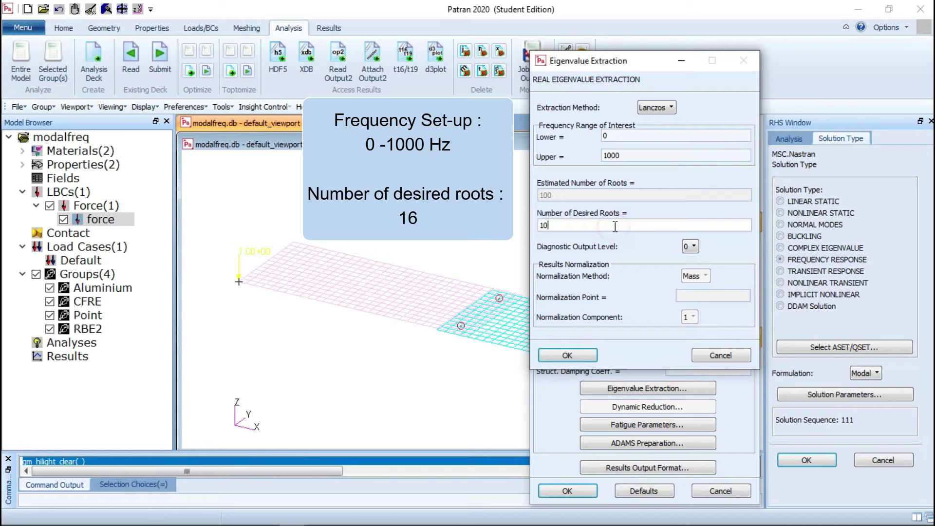
pyautogui.click(568, 355)
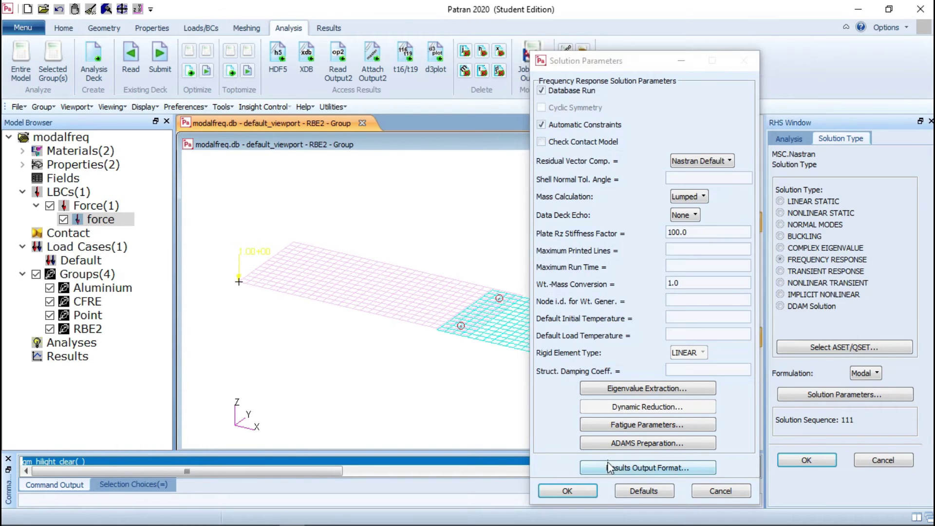
# Enable OP2 in the results output format and accept the solution parameters and solution type.
pyautogui.click(610, 468)
pyautogui.click(322, 82)
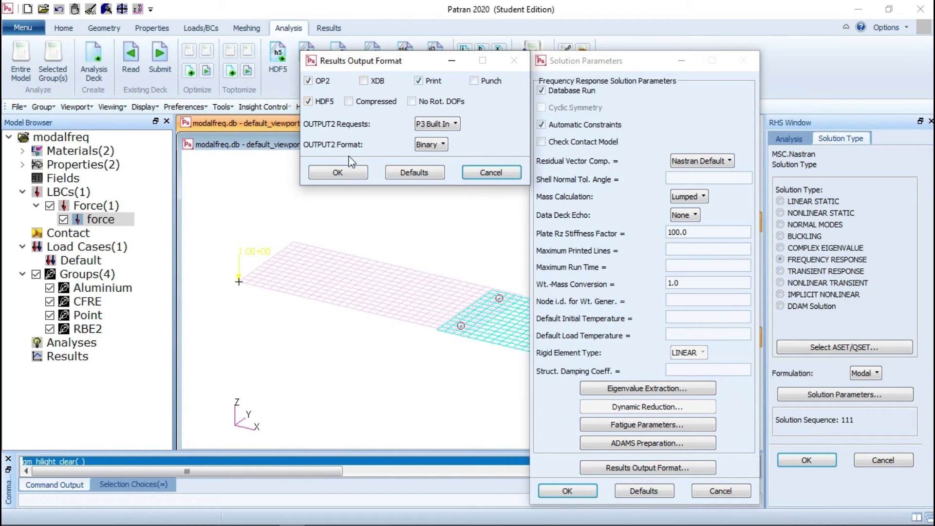
pyautogui.click(341, 171)
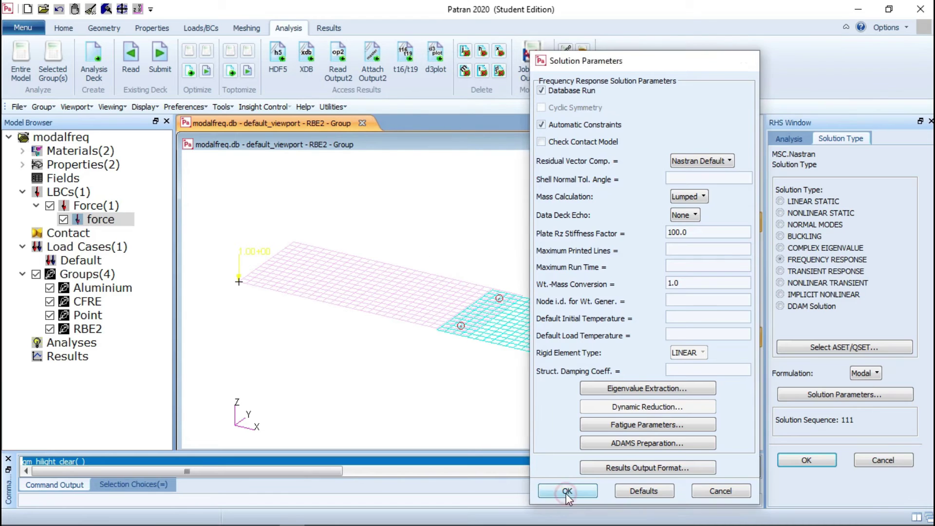
pyautogui.click(567, 492)
pyautogui.click(814, 458)
# Define the Default subcase's frequency recovery points, entering the values 1000 and 200.
pyautogui.click(816, 442)
pyautogui.click(550, 141)
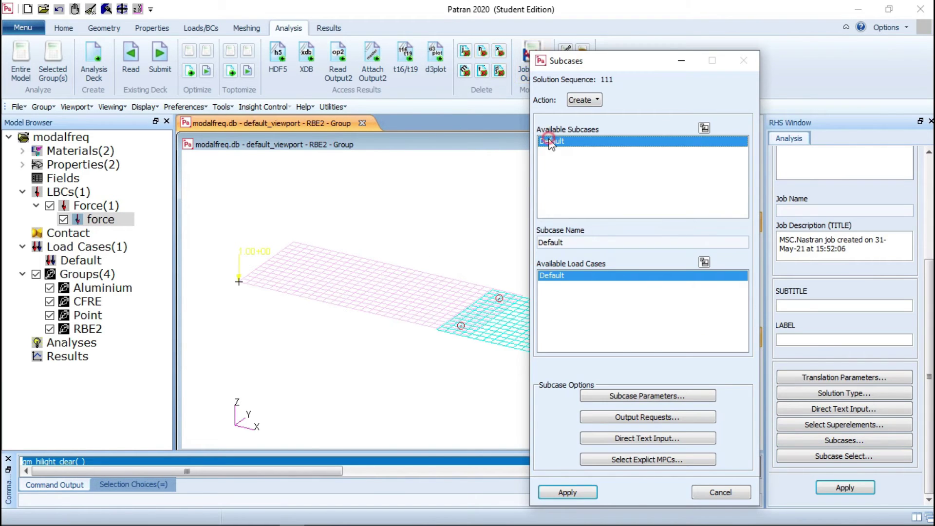
pyautogui.click(622, 396)
pyautogui.click(412, 111)
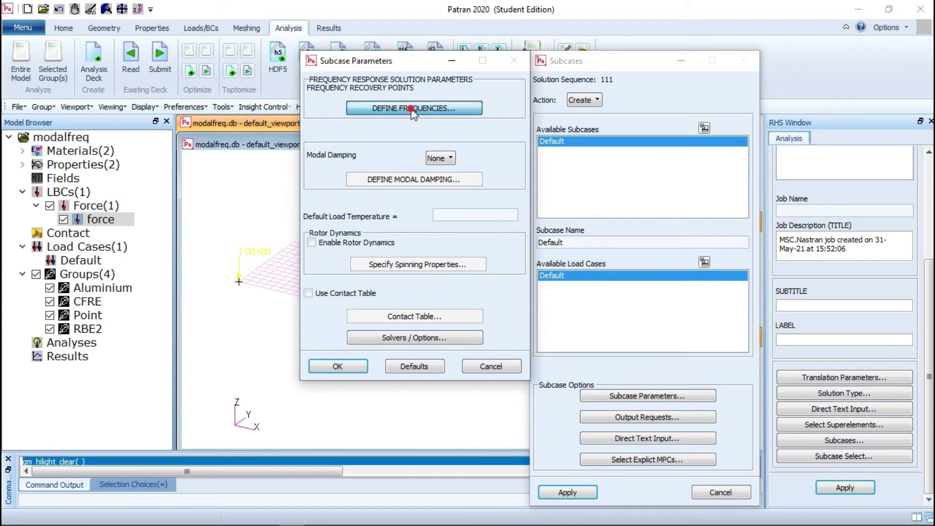
pyautogui.write('1000')
pyautogui.press('Return')
pyautogui.write('200')
pyautogui.press('Return')
pyautogui.click(398, 291)
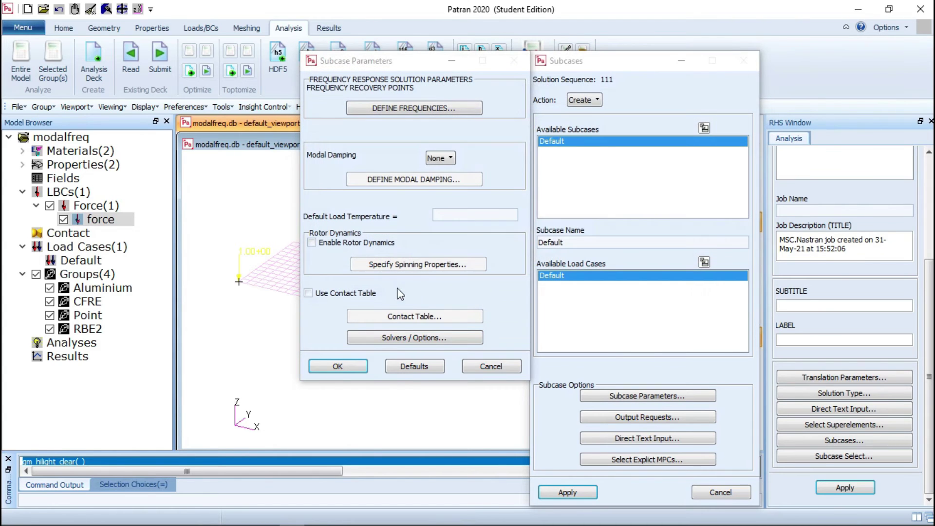
# Set the subcase's modal damping to Crit. Damp. (CRIT) and define a damping value of 0.001 at frequency 0.
pyautogui.click(440, 157)
pyautogui.click(451, 202)
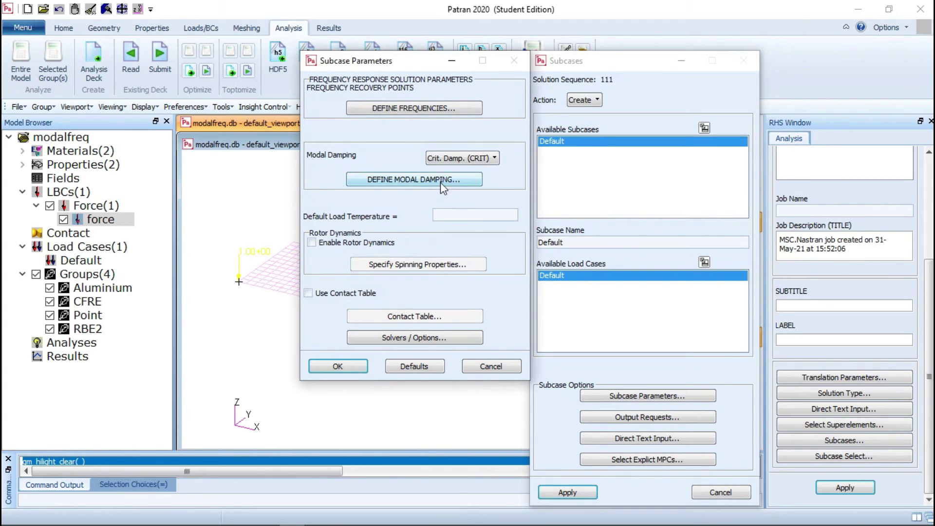
pyautogui.click(440, 180)
pyautogui.click(574, 125)
pyautogui.write('0')
pyautogui.press('Return')
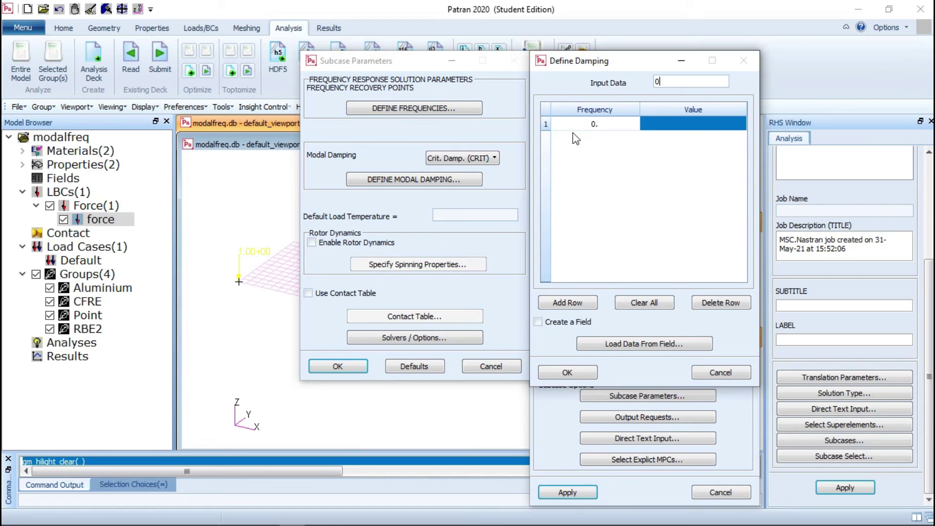
pyautogui.write('0.001')
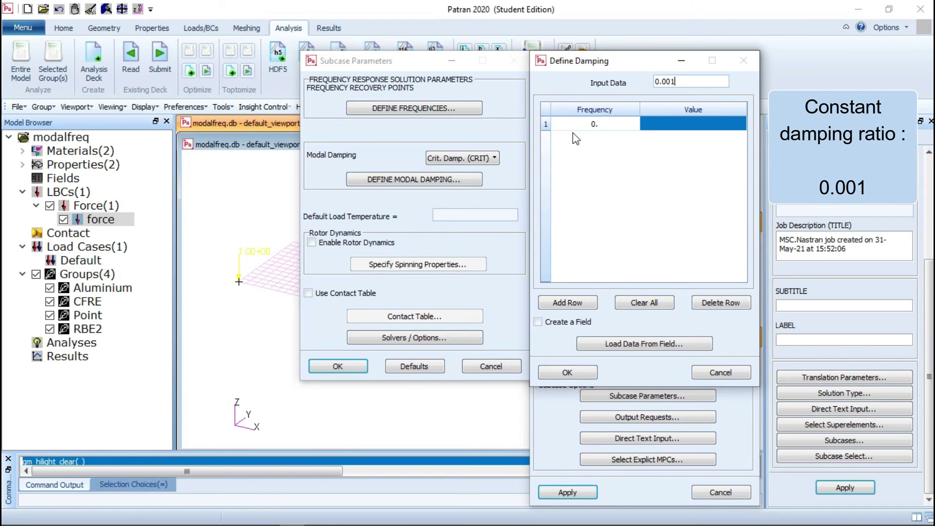
# Add a second damping row of 0.001 at frequency 1000 and apply the parameters to the Default subcase.
pyautogui.click(568, 302)
pyautogui.click(579, 139)
pyautogui.write('10')
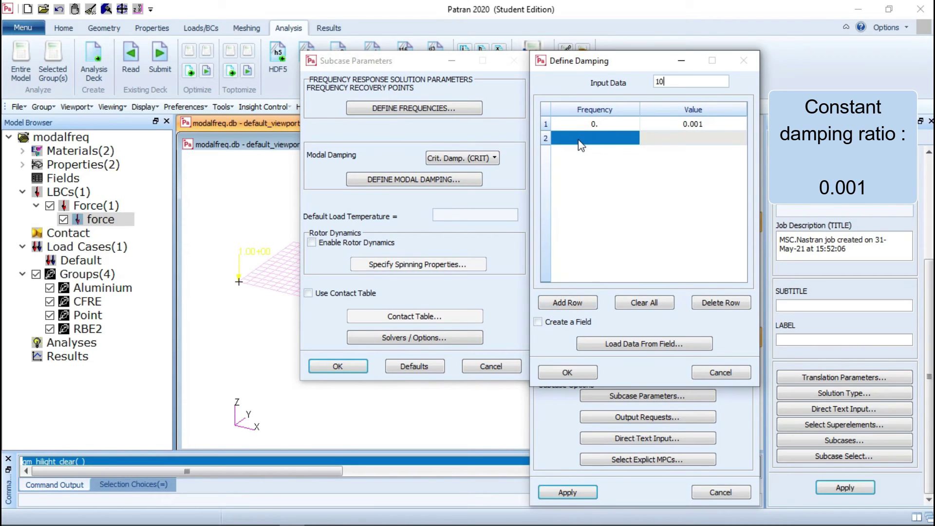
pyautogui.write('00')
pyautogui.press('Return')
pyautogui.write('0.001')
pyautogui.press('Return')
pyautogui.click(577, 371)
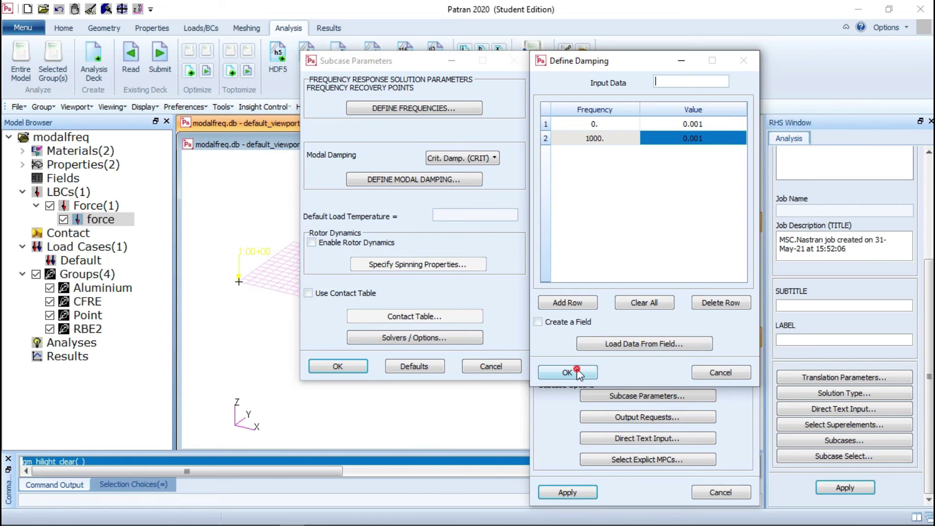
pyautogui.click(338, 366)
pyautogui.click(567, 492)
# Confirm the subcase selection for the Modal_fre job and run the analysis.
pyautogui.click(839, 457)
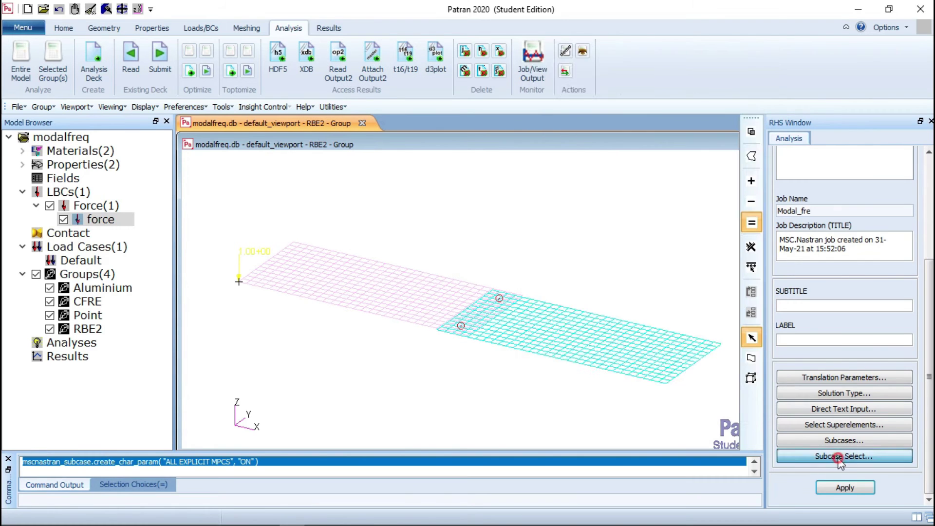
pyautogui.click(555, 104)
pyautogui.click(566, 394)
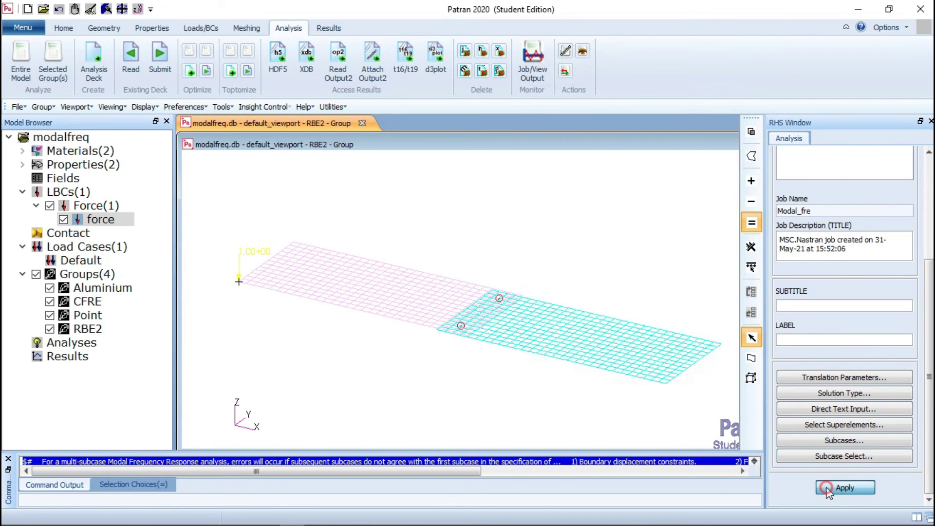
pyautogui.click(827, 487)
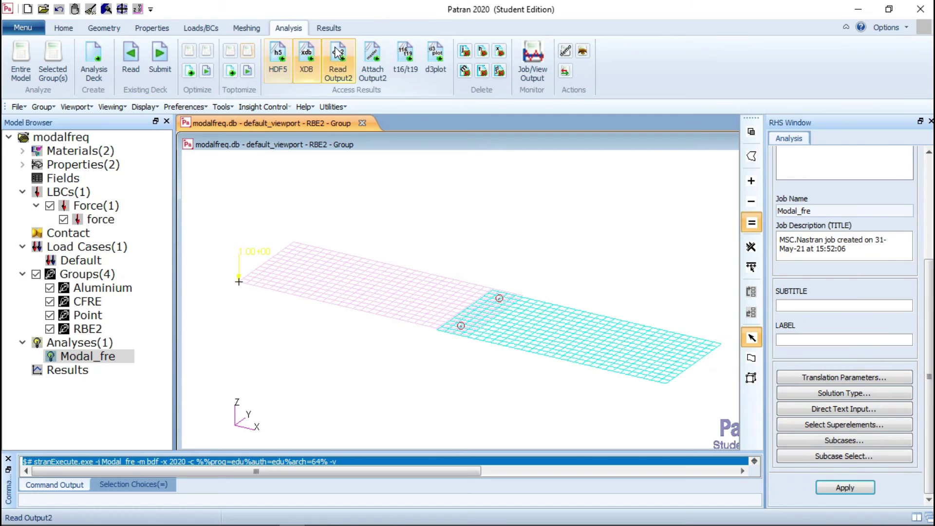
# Read the Modal_fre job's Output2 results into the database from the file modal_fre.op2.
pyautogui.click(338, 63)
pyautogui.moveTo(929, 280); pyautogui.dragTo(929, 338)
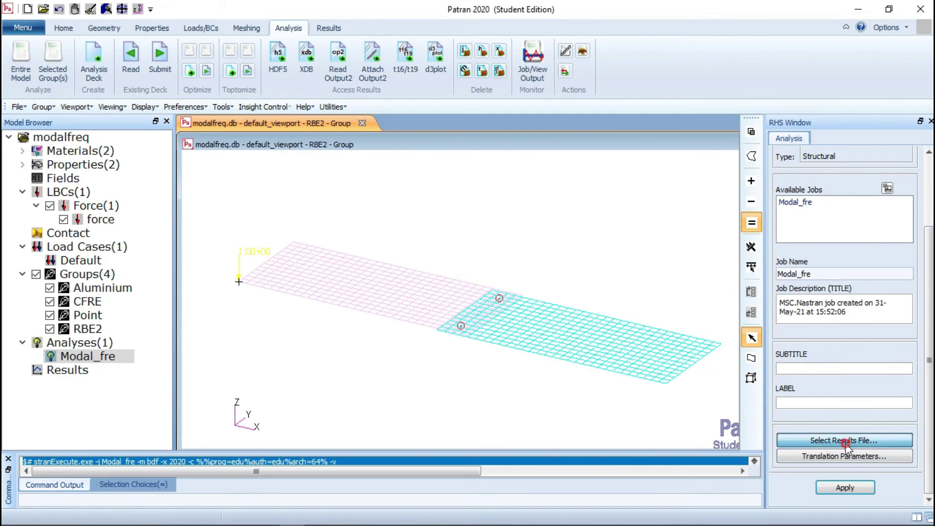
pyautogui.click(845, 441)
pyautogui.click(585, 124)
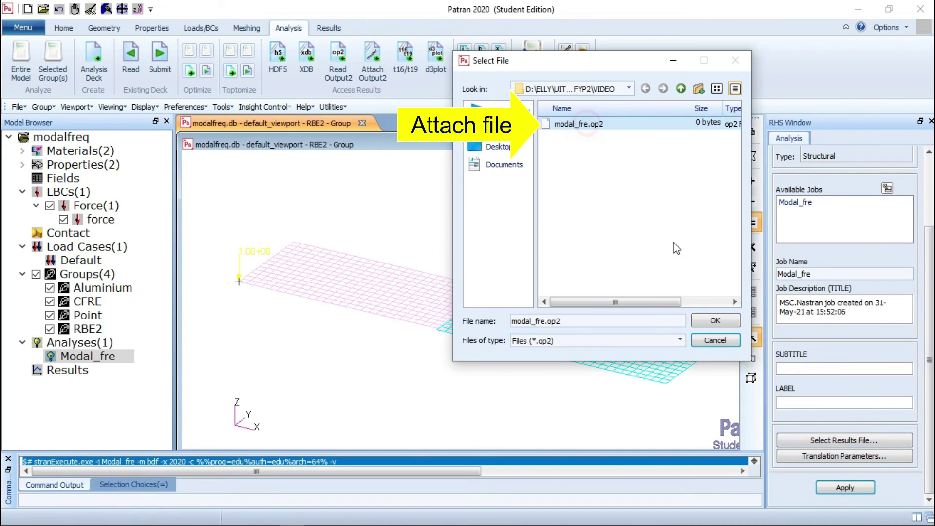
pyautogui.click(716, 321)
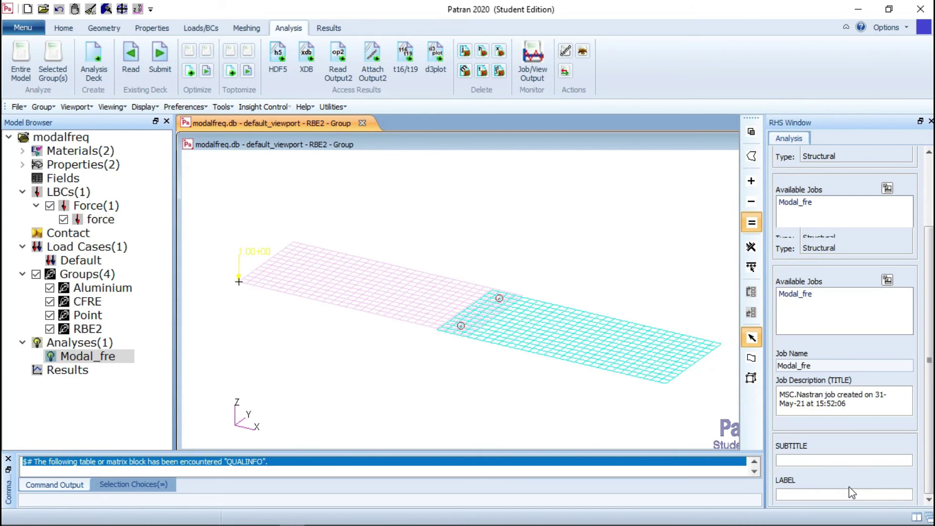
# Select all Default subcases for a results graph, filtered by frequency above 0.0, with translational displacements plotted against frequency.
pyautogui.click(323, 27)
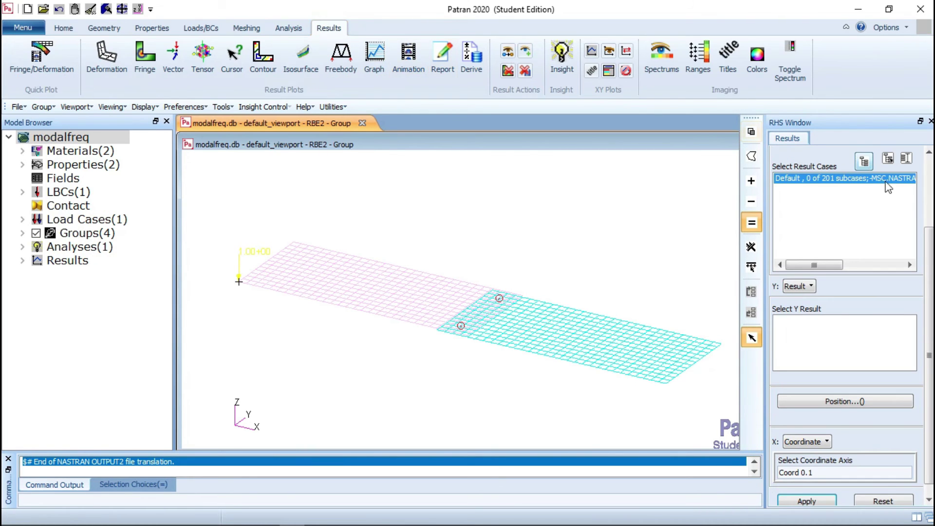
pyautogui.doubleClick(872, 182)
pyautogui.click(363, 307)
pyautogui.click(343, 485)
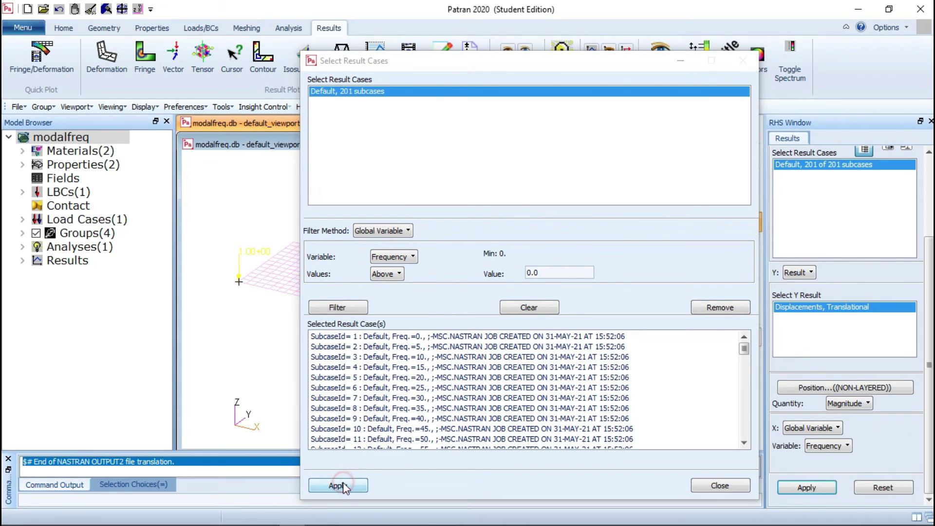
pyautogui.click(707, 487)
# Set the graphed displacement quantity to Z Component and choose Node 1, at the loaded corner, as the target entity.
pyautogui.click(838, 406)
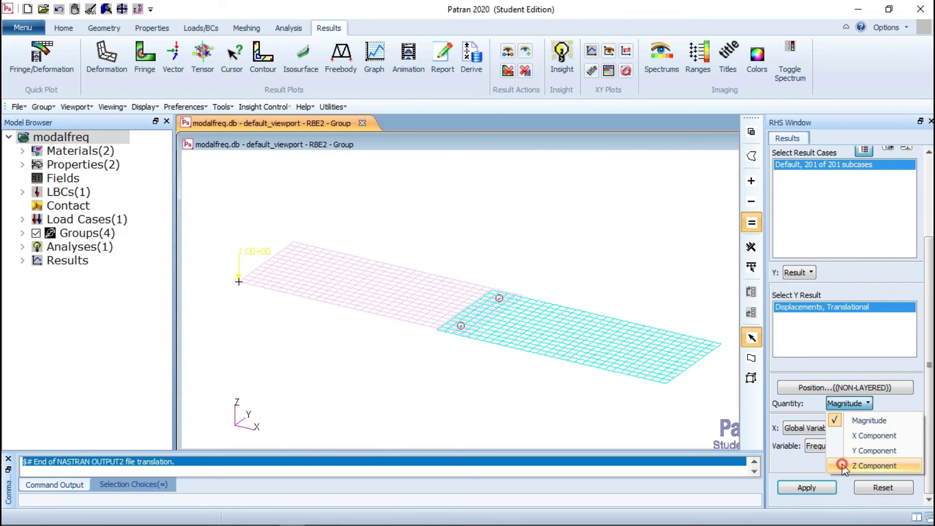
pyautogui.click(843, 468)
pyautogui.scroll(5, 844, 458)
pyautogui.click(814, 224)
pyautogui.click(803, 298)
pyautogui.write('Node 1')
pyautogui.click(238, 282)
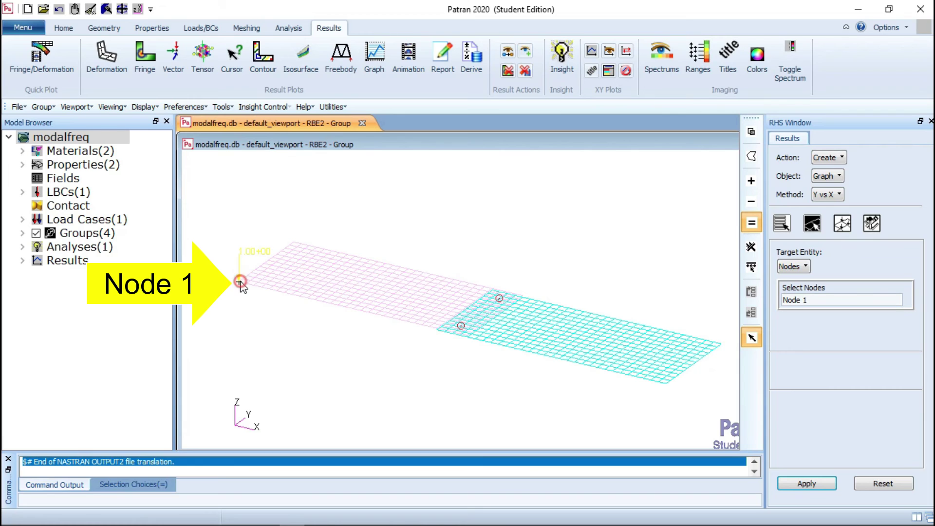
# Plot the frequency response graph with a linear X axis, a log Y axis and complex numbers as Magnitude.
pyautogui.click(842, 223)
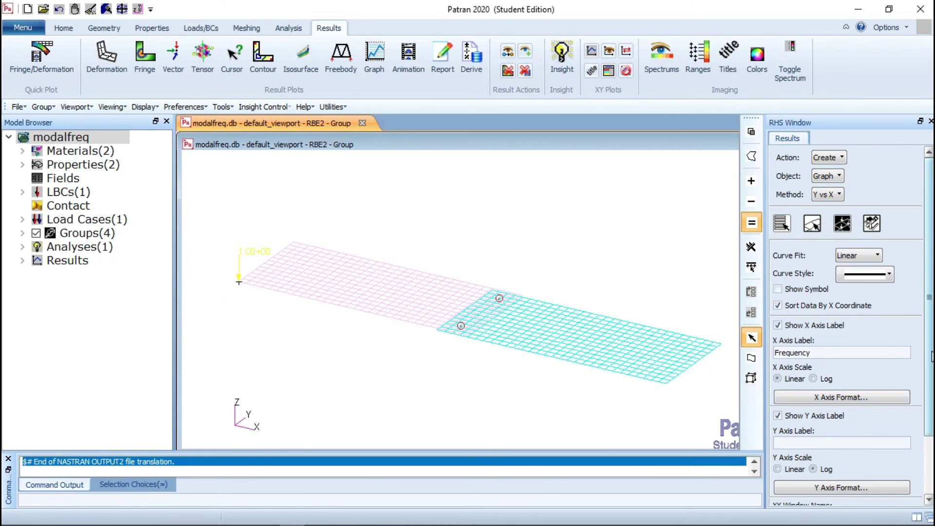
pyautogui.click(872, 223)
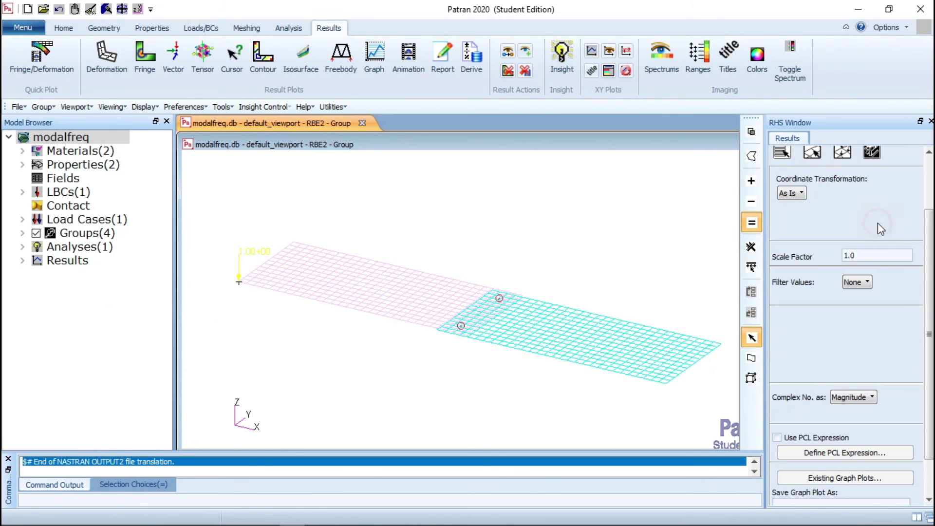
pyautogui.click(853, 397)
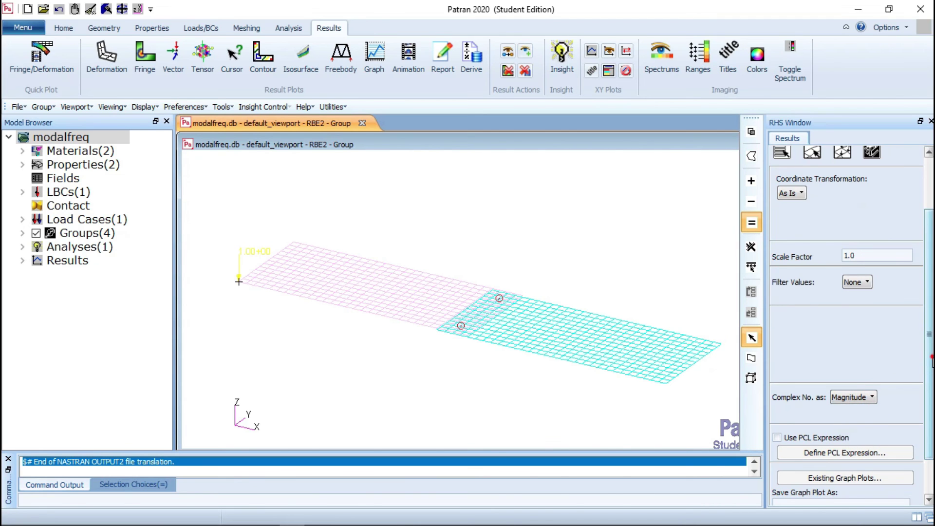
pyautogui.scroll(-2, 923, 366)
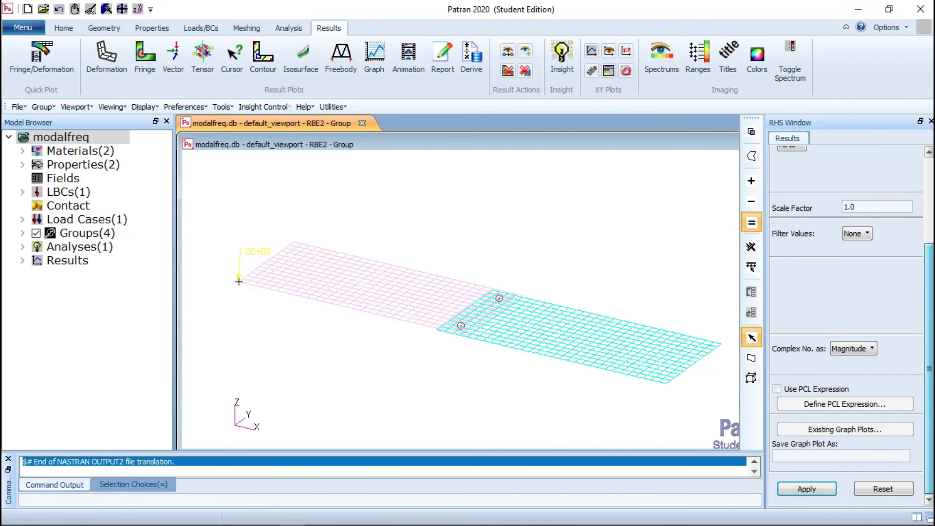
pyautogui.click(821, 490)
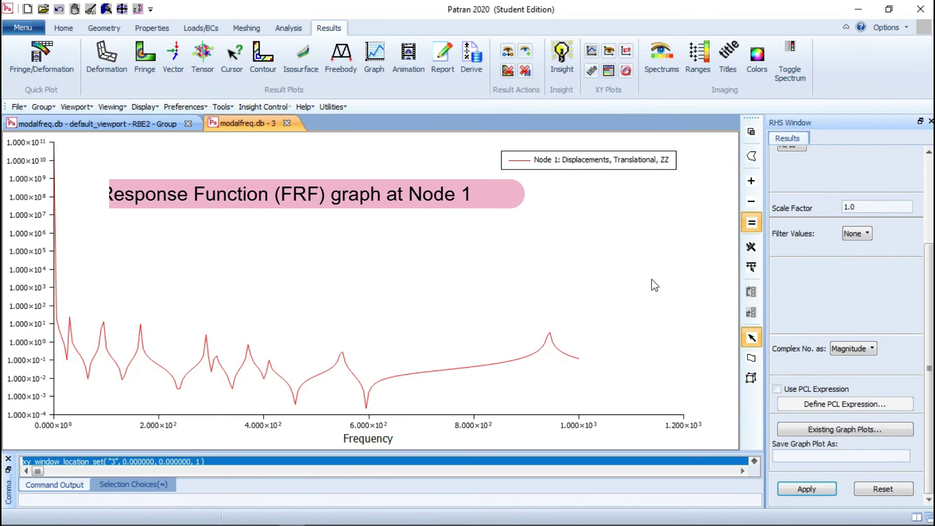